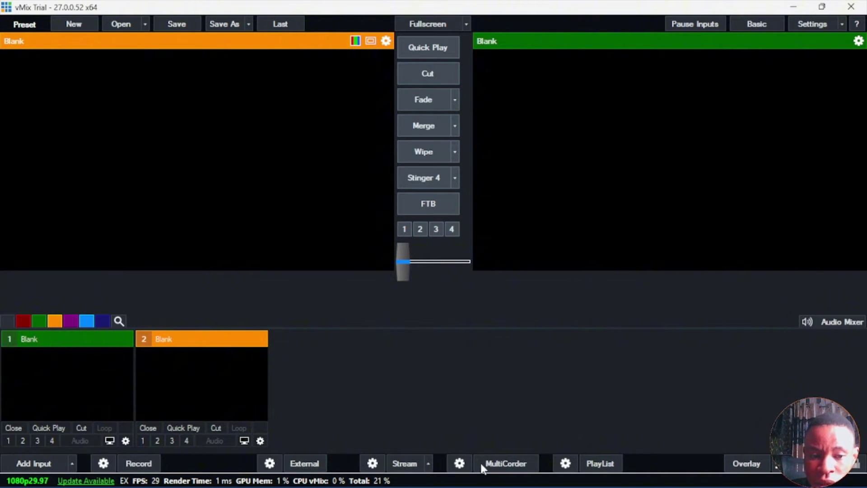
# Step: Add the HIS PRESENCE 2023 video from the Videos folder as the first input, replacing the blank one
pyautogui.click(467, 473)
pyautogui.click(614, 371)
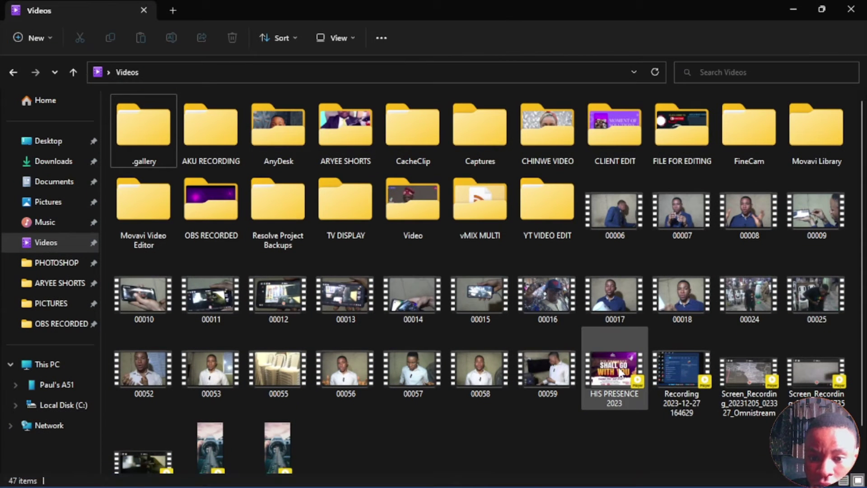
pyautogui.click(821, 8)
pyautogui.scroll(-10, 539, 265)
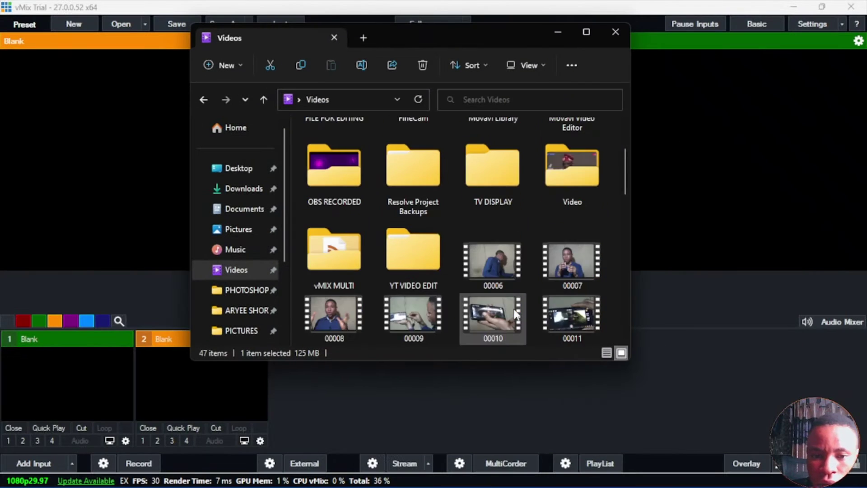
pyautogui.moveTo(320, 210); pyautogui.dragTo(81, 368)
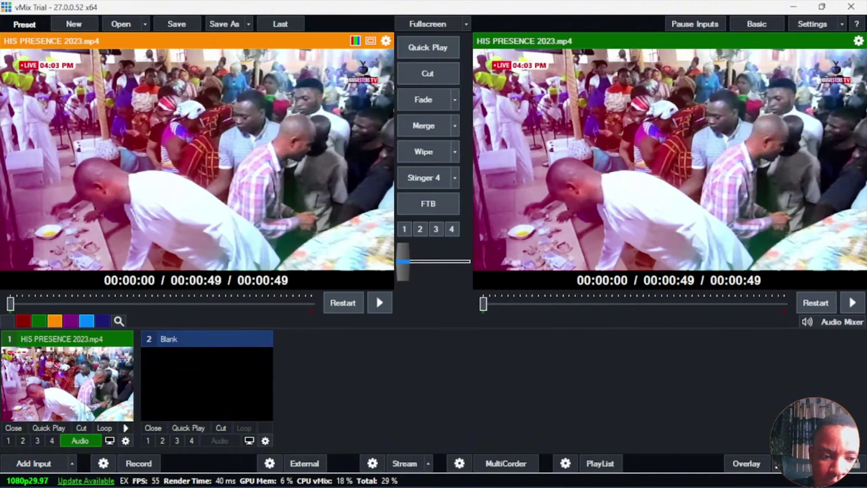
# Step: Turn off the HIS PRESENCE 2023 input's audio and lower its fader fully in the audio mixer
pyautogui.click(88, 442)
pyautogui.click(818, 321)
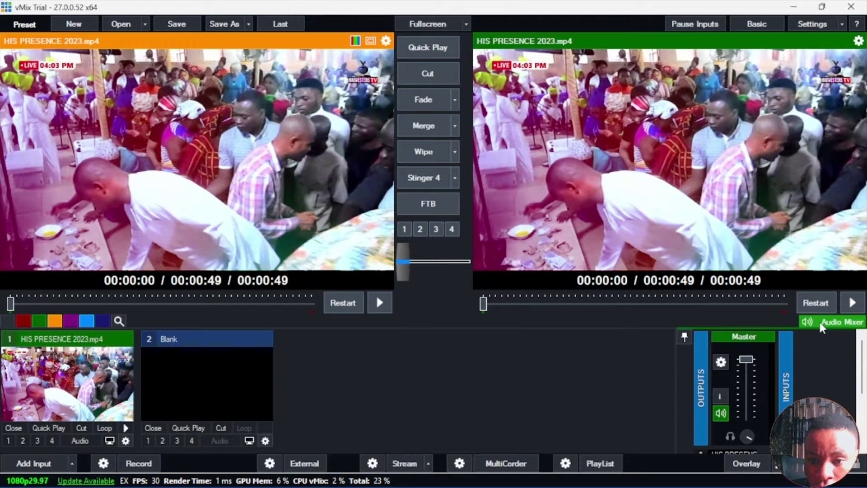
pyautogui.scroll(-3, 759, 376)
pyautogui.moveTo(727, 393)
pyautogui.click(831, 322)
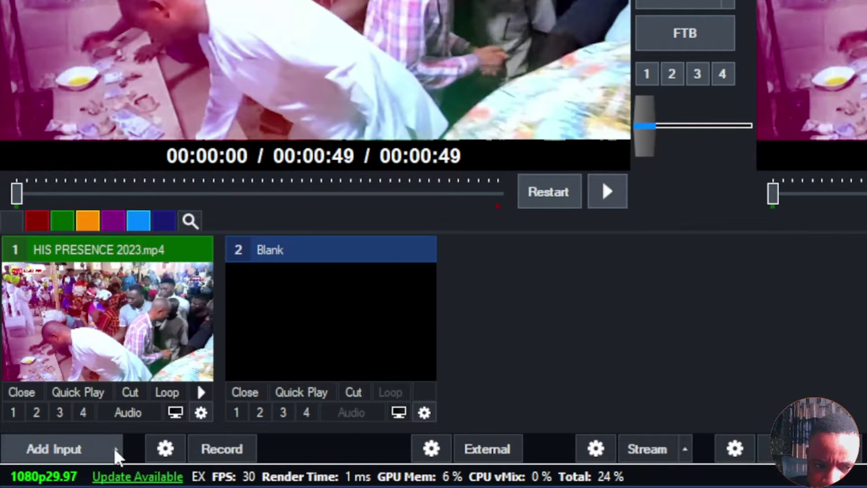
# Step: Replace the blank second input with an Output input
pyautogui.click(115, 449)
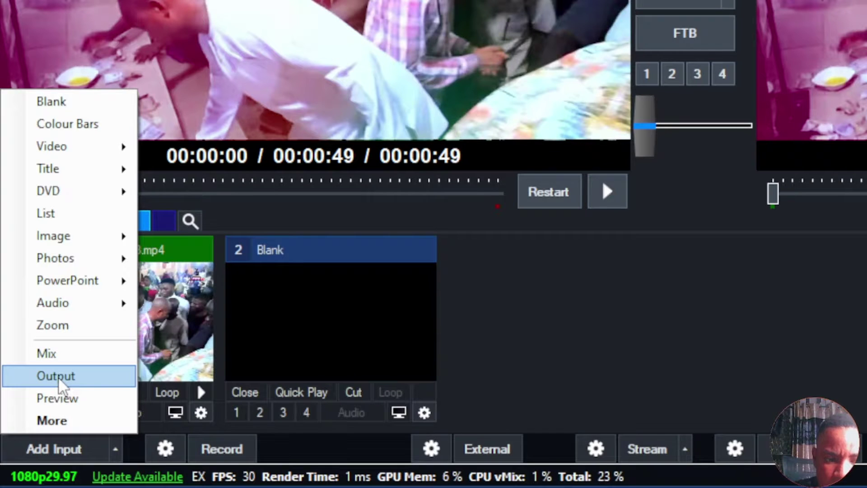
pyautogui.click(47, 421)
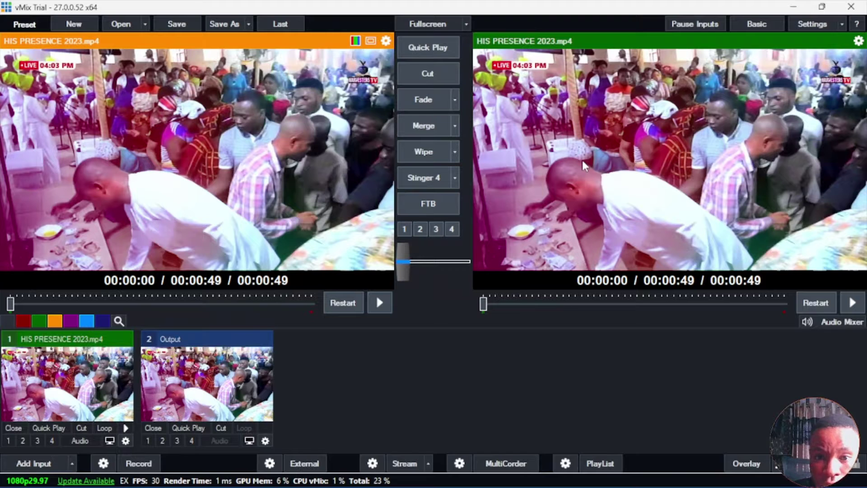
# Step: Add the 00008 clip from the Videos folder as a third input, load it into preview and check its audio mixer channel
pyautogui.moveTo(374, 481)
pyautogui.click(468, 474)
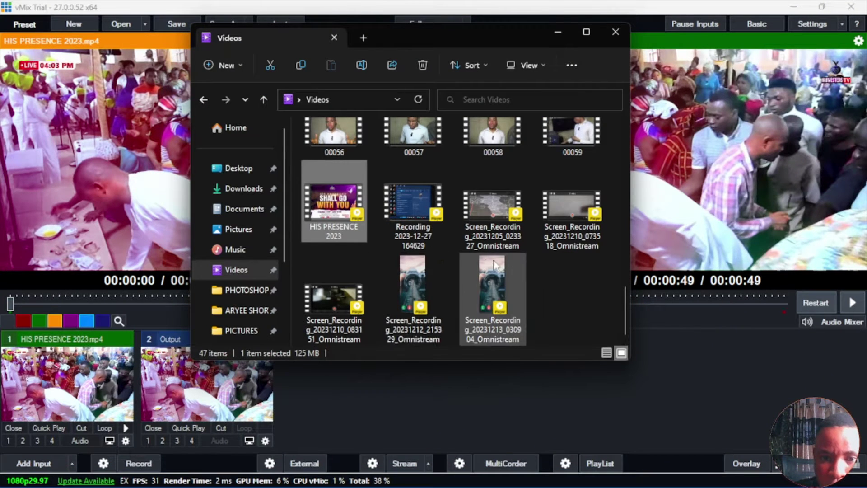
pyautogui.scroll(5, 491, 232)
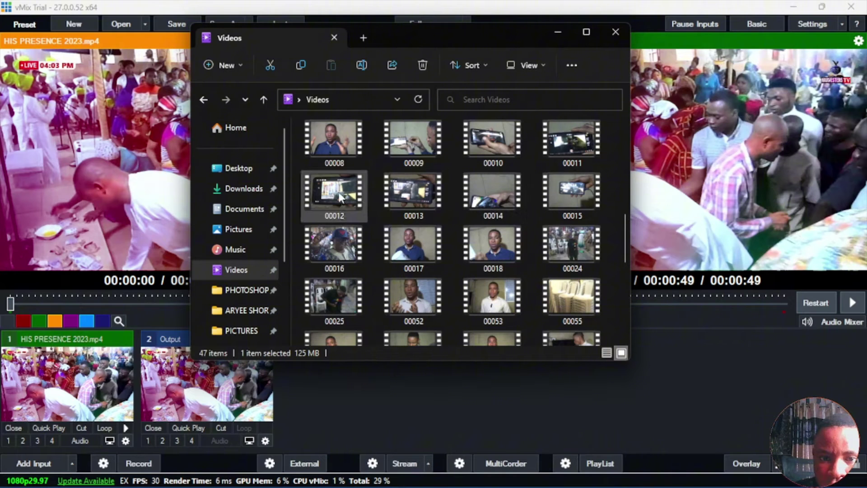
pyautogui.moveTo(334, 137); pyautogui.dragTo(376, 408)
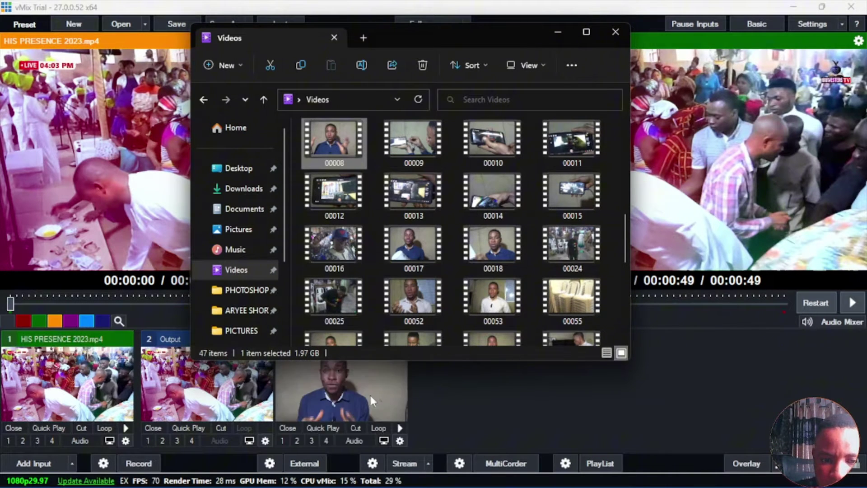
pyautogui.click(369, 393)
pyautogui.click(807, 321)
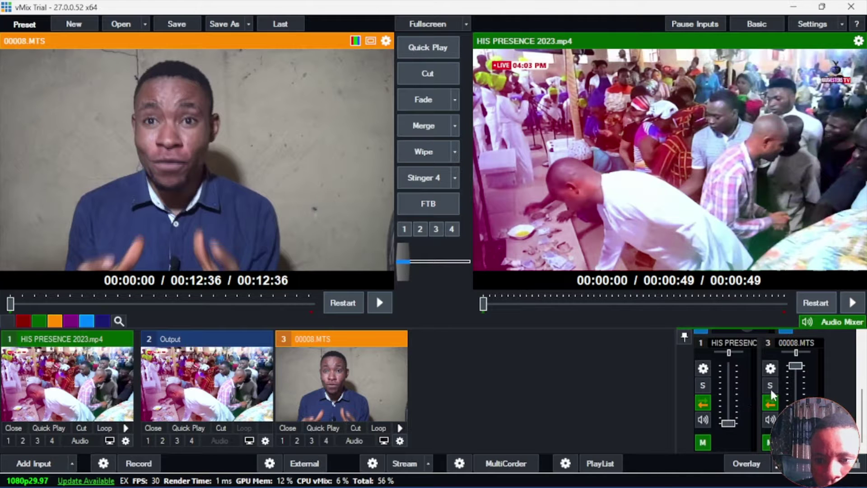
pyautogui.click(826, 322)
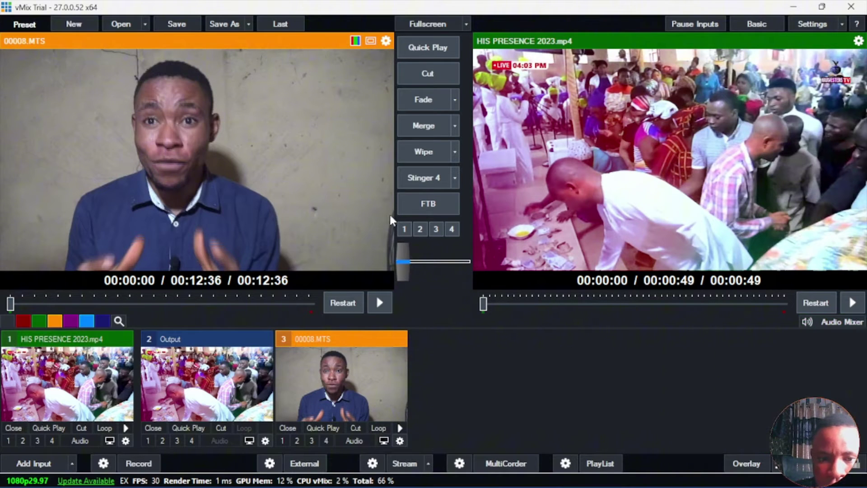
# Step: Merge the 00008 clip to program to test the Output input in preview, and remove the clip after pausing it
pyautogui.click(416, 126)
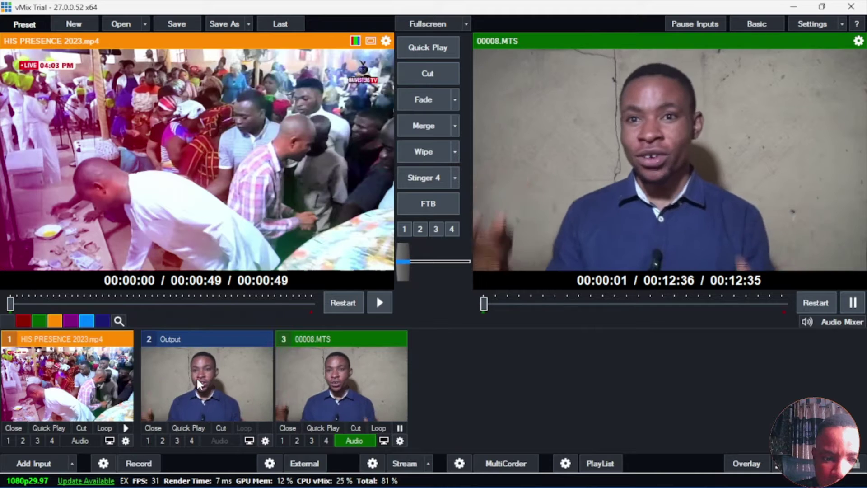
pyautogui.click(196, 376)
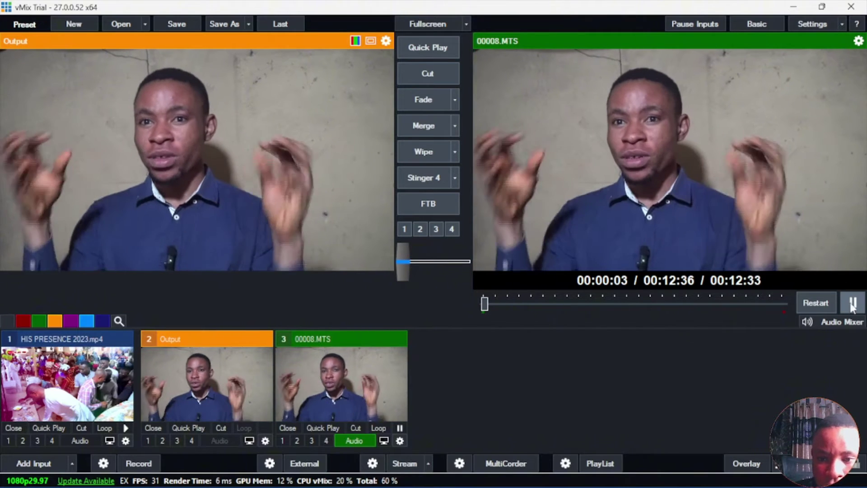
pyautogui.click(852, 303)
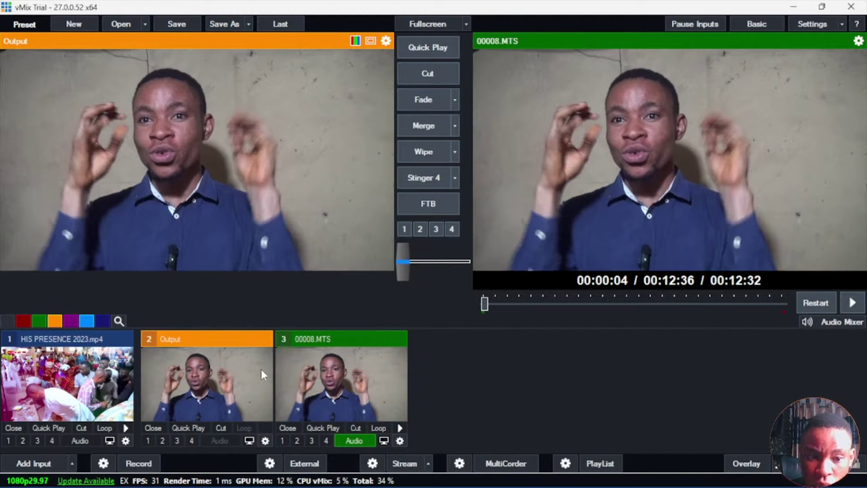
pyautogui.click(288, 428)
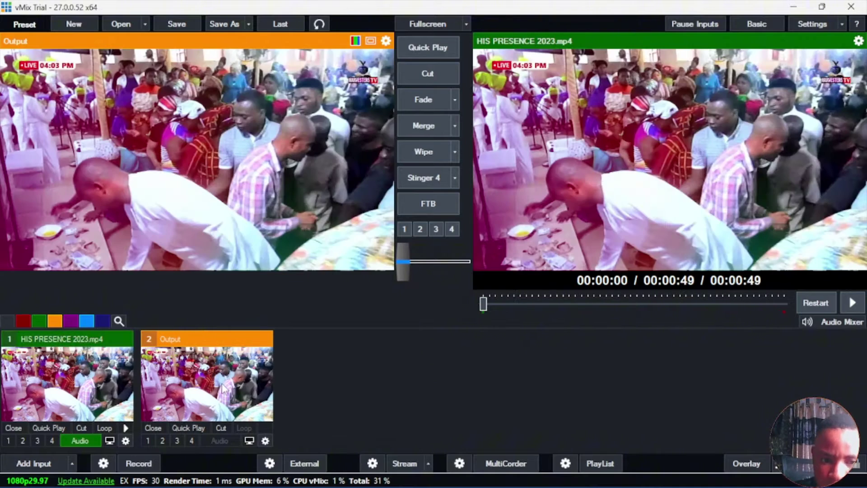
# Step: Rename the Output input as INSTAGRAM in its input settings
pyautogui.doubleClick(222, 388)
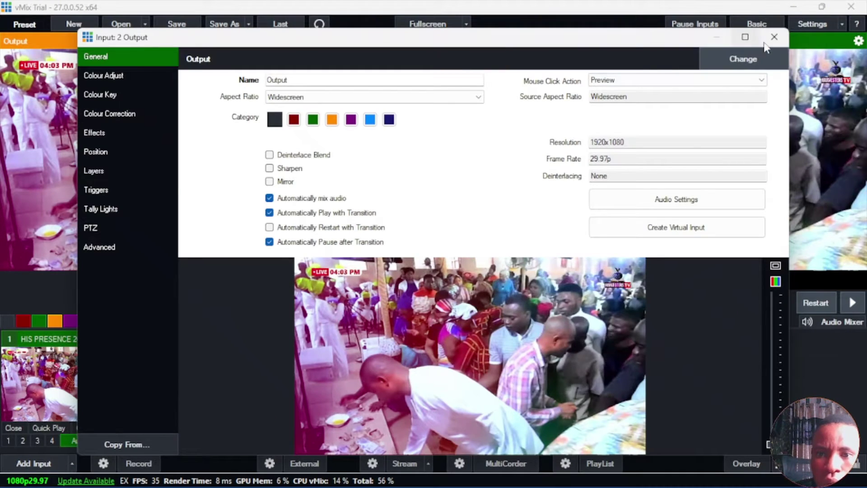
pyautogui.click(774, 37)
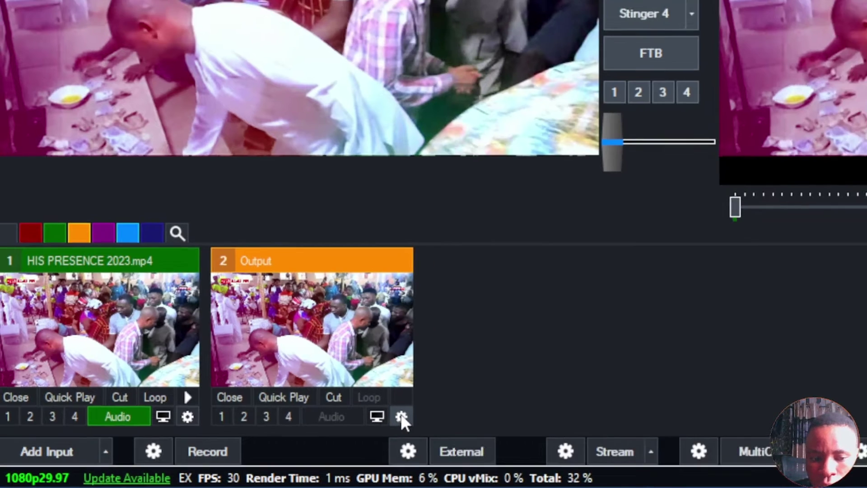
pyautogui.click(418, 413)
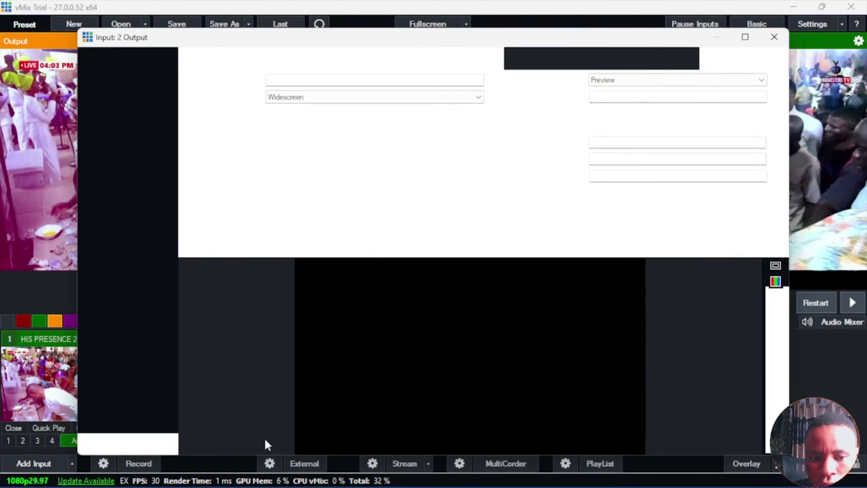
pyautogui.moveTo(304, 80); pyautogui.dragTo(213, 78)
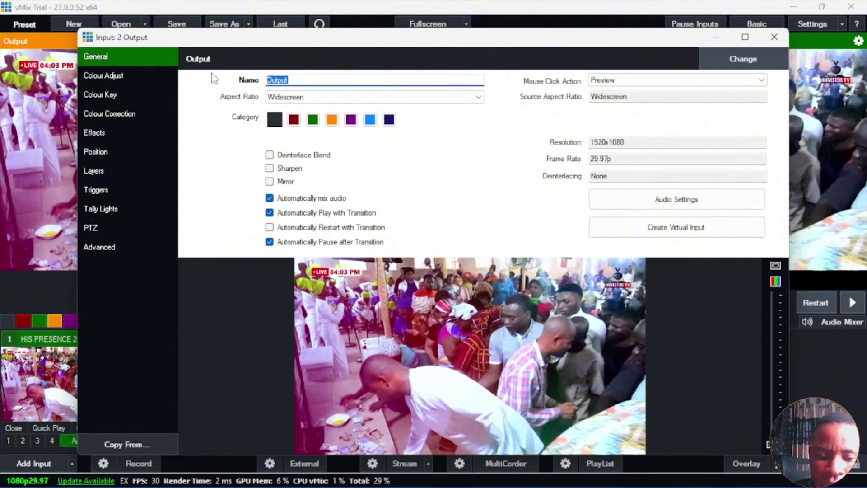
pyautogui.write('INST')
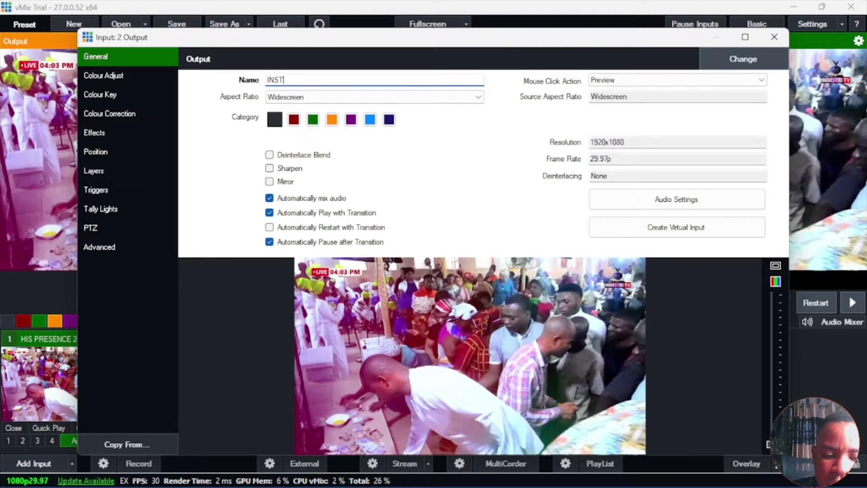
pyautogui.write('AGRAN')
pyautogui.press('BackSpace')
pyautogui.write('M')
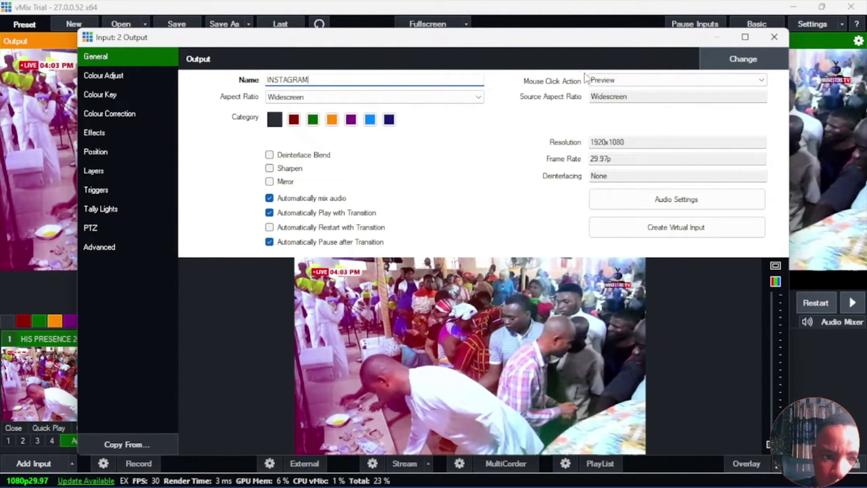
# Step: Rotate the INSTAGRAM input by 90 degrees in its position settings and close the input settings
pyautogui.click(108, 152)
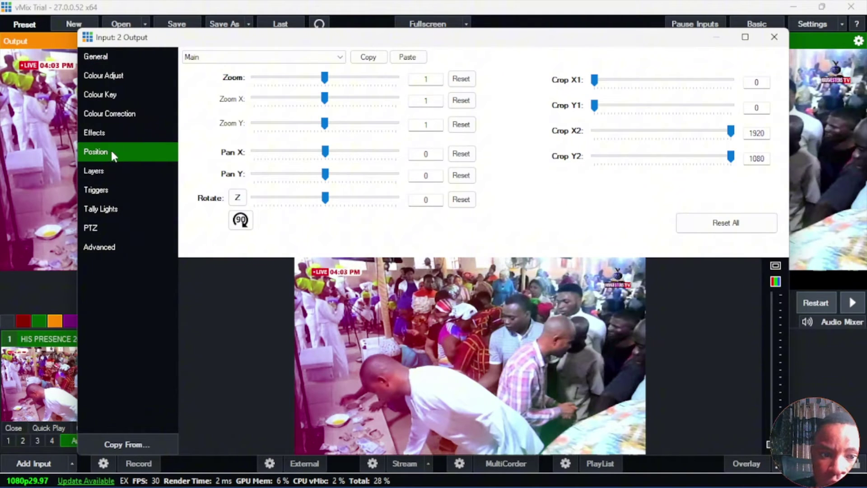
pyautogui.click(241, 221)
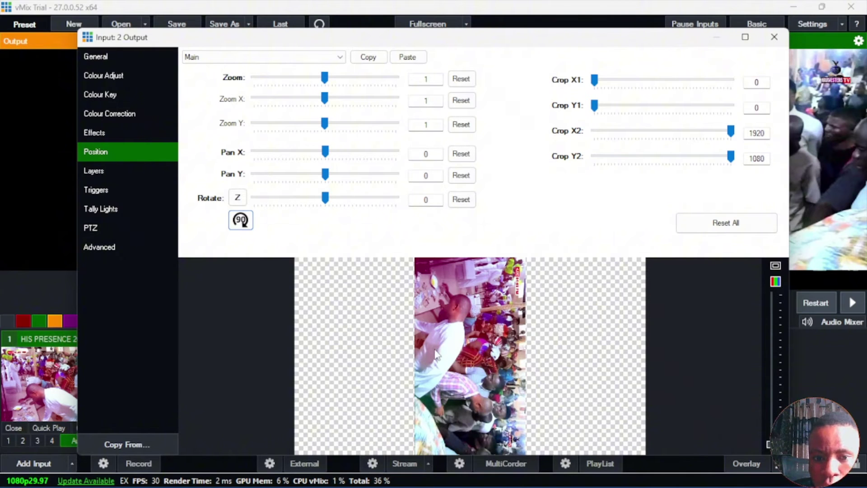
pyautogui.click(776, 38)
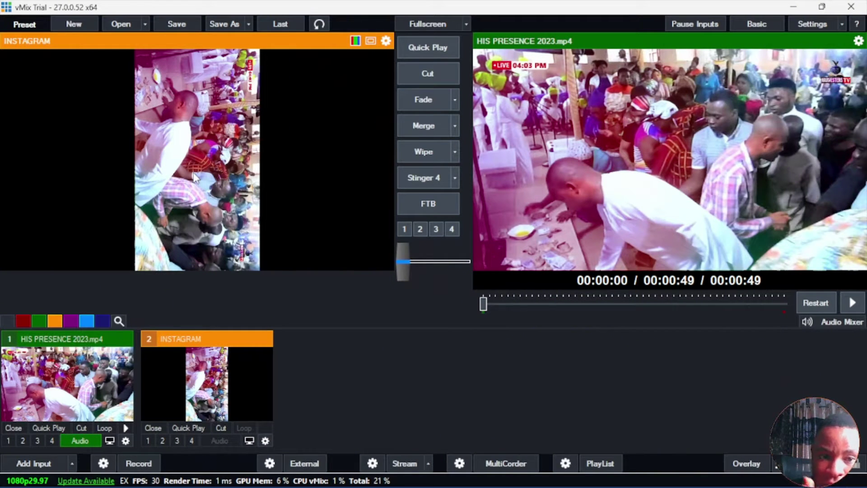
# Step: Try rotating the INSTAGRAM input further with the free Rotate adjustment and reset the rotation to 0
pyautogui.click(265, 440)
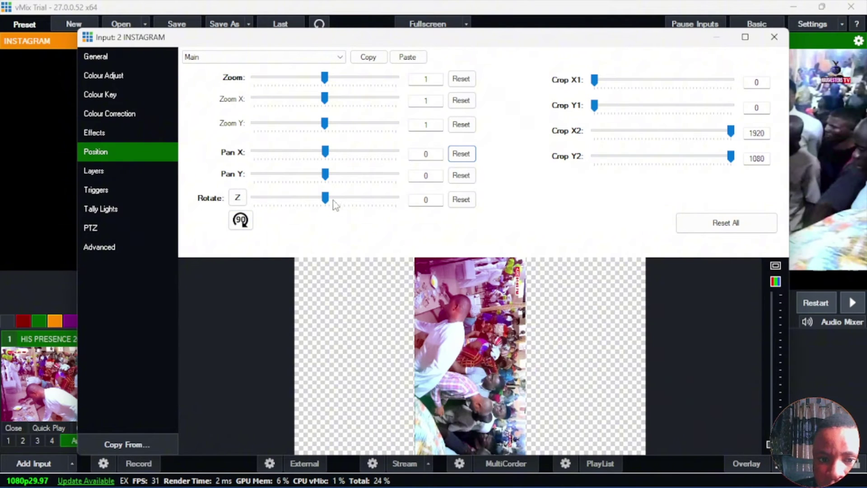
pyautogui.moveTo(325, 198); pyautogui.dragTo(277, 198)
pyautogui.click(461, 200)
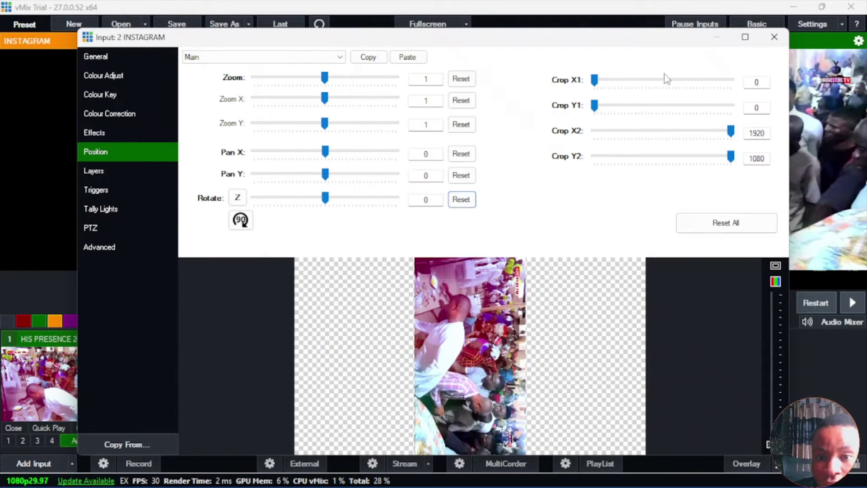
pyautogui.click(785, 42)
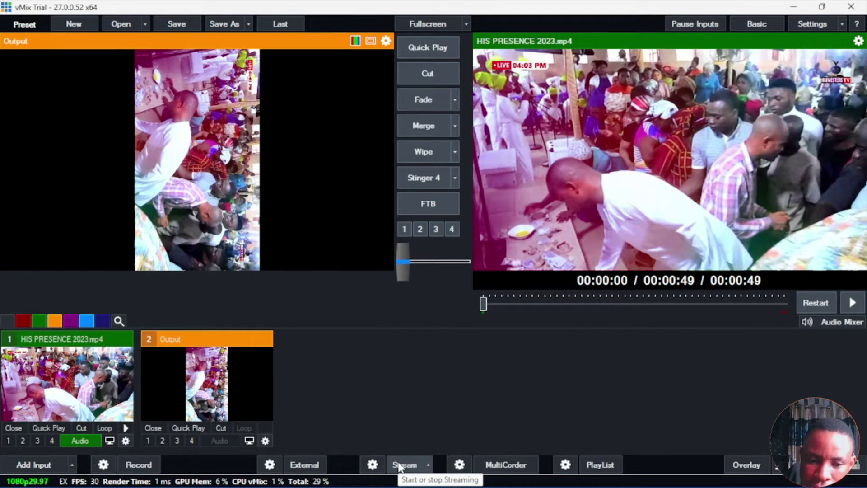
# Step: Set stream 1's destination to Custom RTMP Server and open the encode width in its streaming quality settings
pyautogui.click(373, 465)
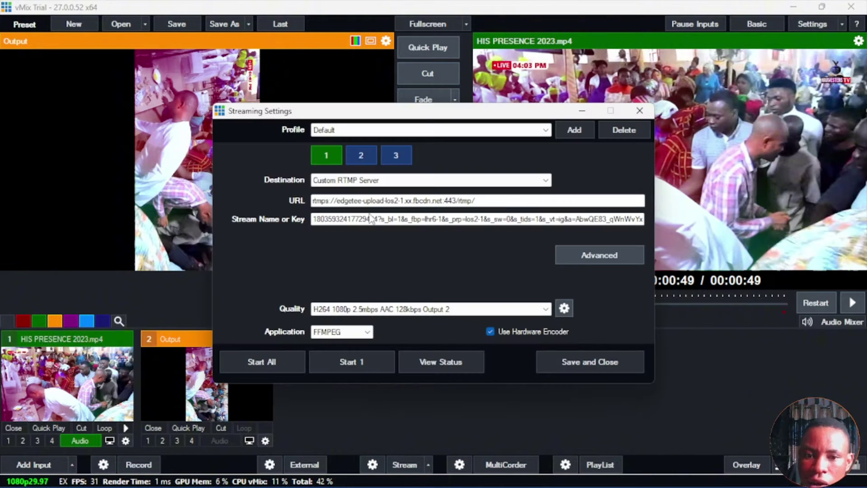
pyautogui.click(327, 181)
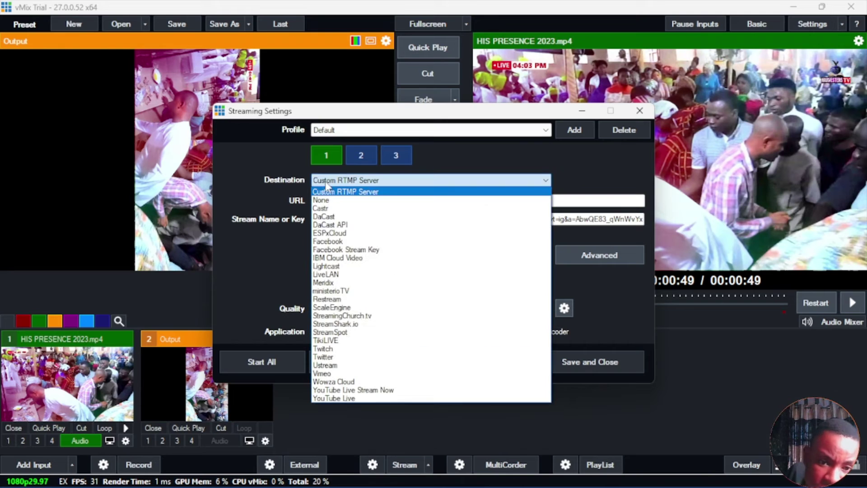
pyautogui.click(343, 193)
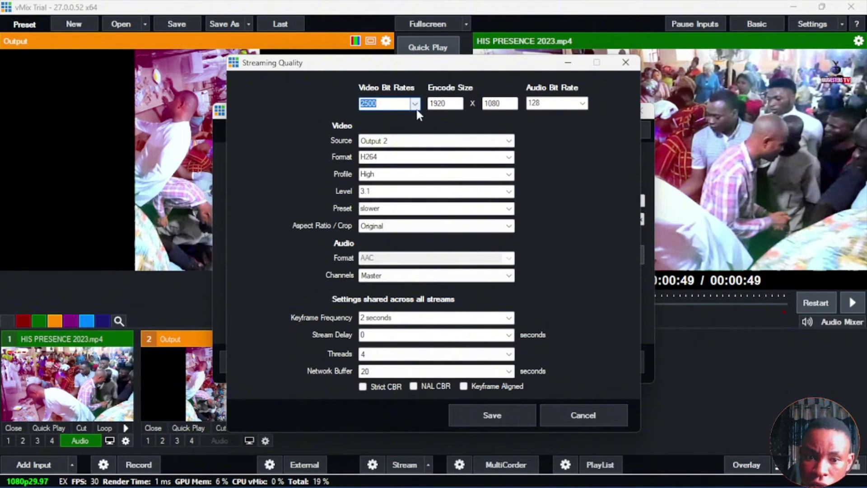
pyautogui.click(453, 108)
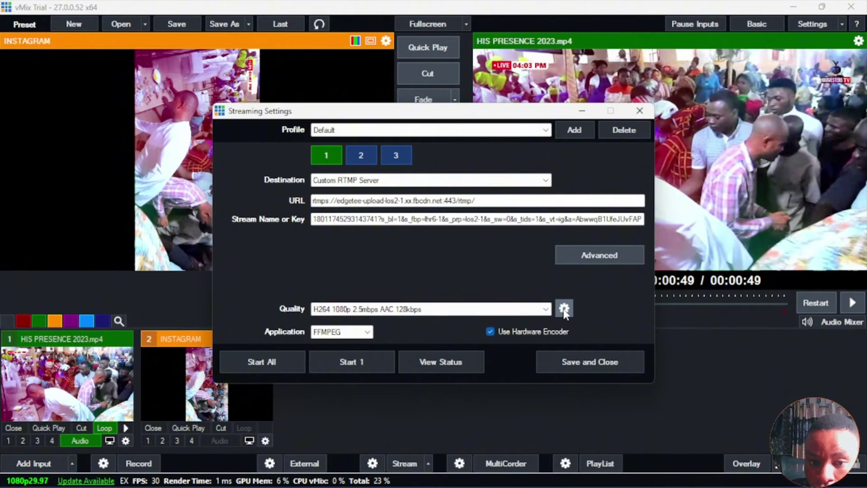
# Step: Set stream 1's video source to Output 2 in its streaming quality settings, then save and close the streaming settings
pyautogui.click(564, 309)
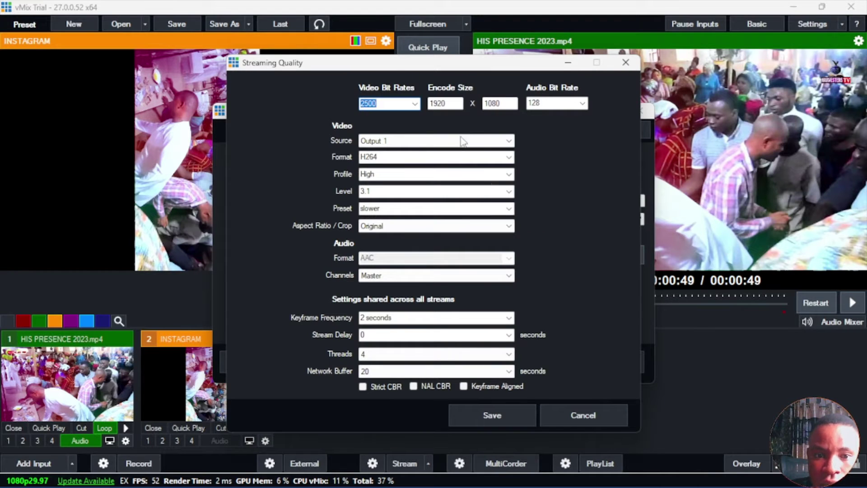
pyautogui.click(448, 141)
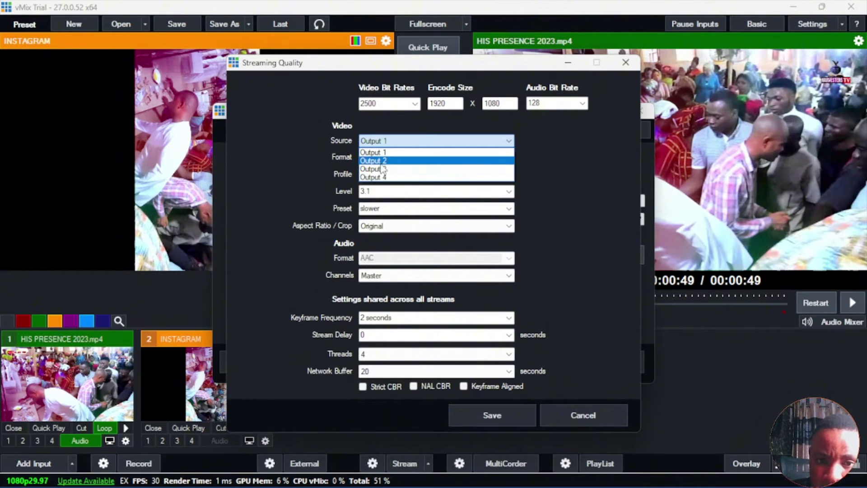
pyautogui.click(385, 162)
pyautogui.click(385, 141)
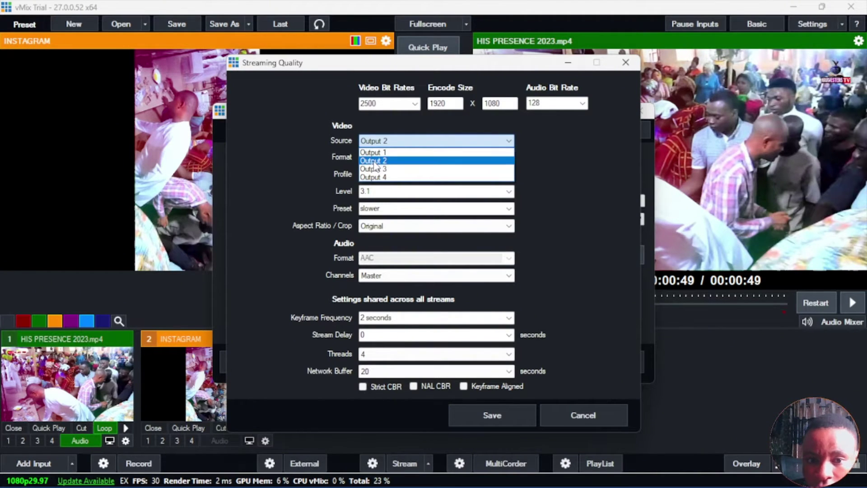
pyautogui.click(374, 161)
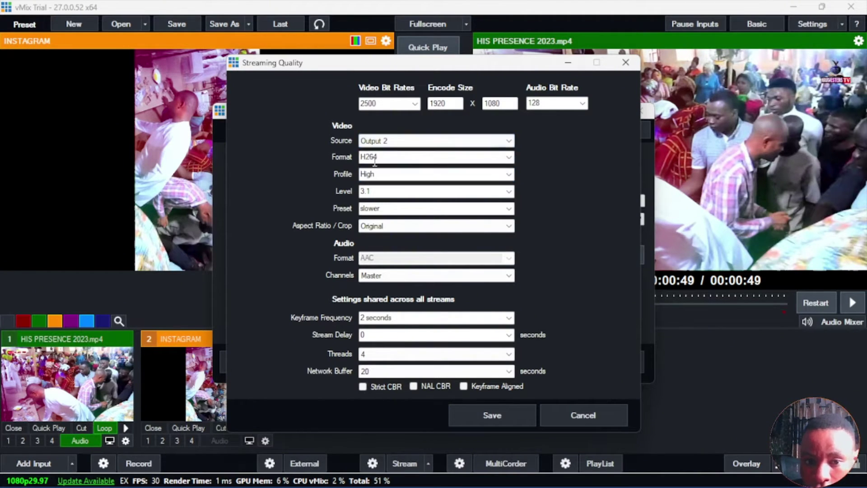
pyautogui.click(506, 411)
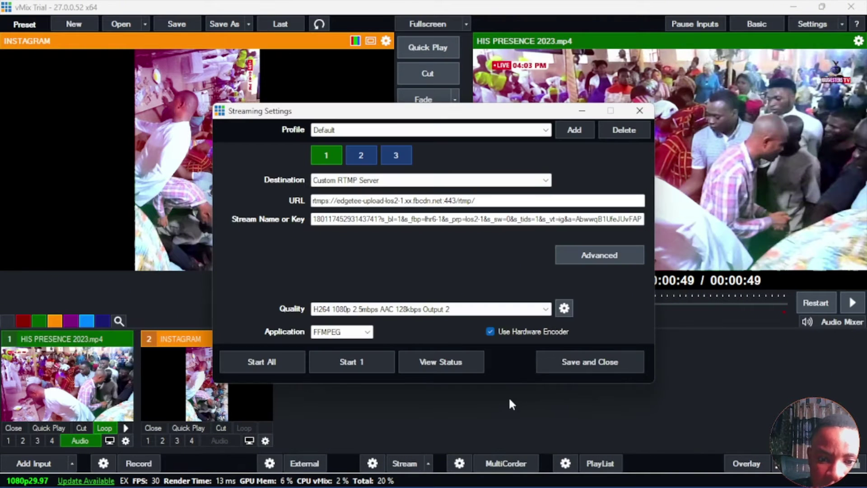
pyautogui.click(579, 365)
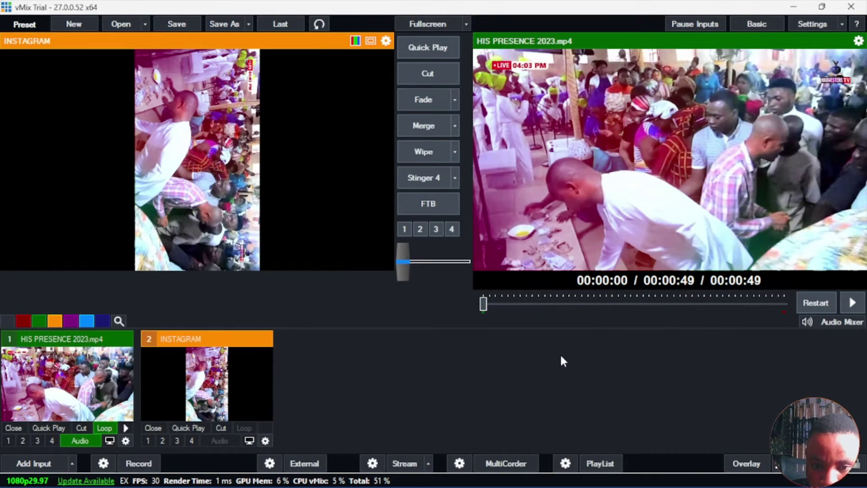
# Step: Set the source of Output 1 to Output in the Outputs / NDI / SRT settings
pyautogui.click(810, 25)
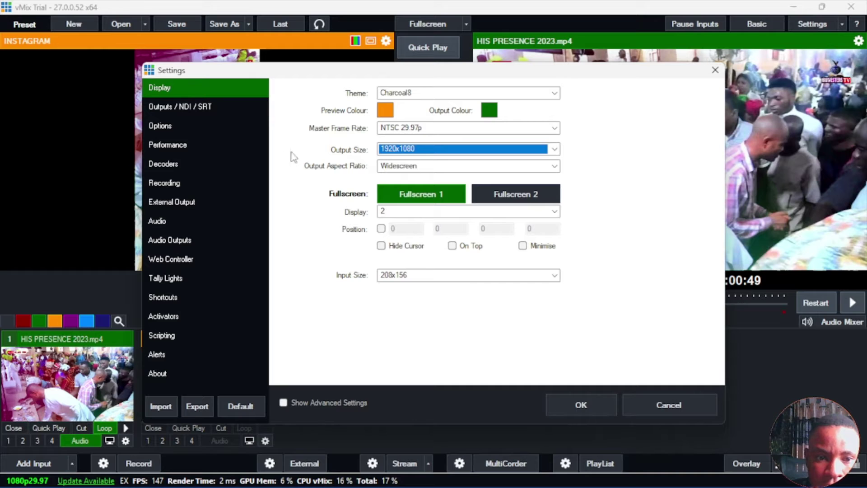
pyautogui.click(181, 109)
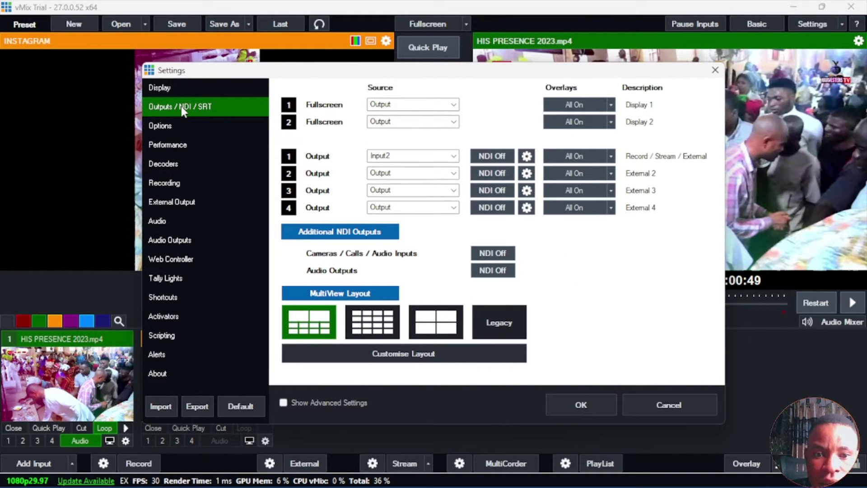
pyautogui.click(383, 158)
pyautogui.scroll(2, 382, 170)
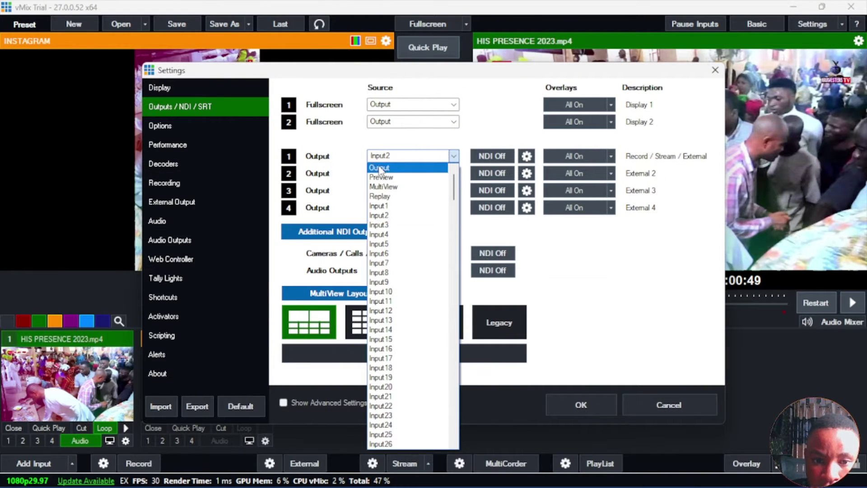
pyautogui.click(379, 168)
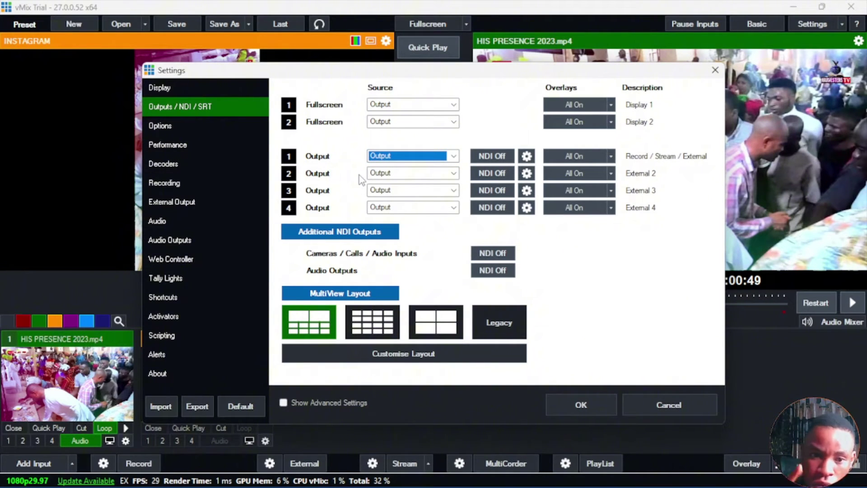
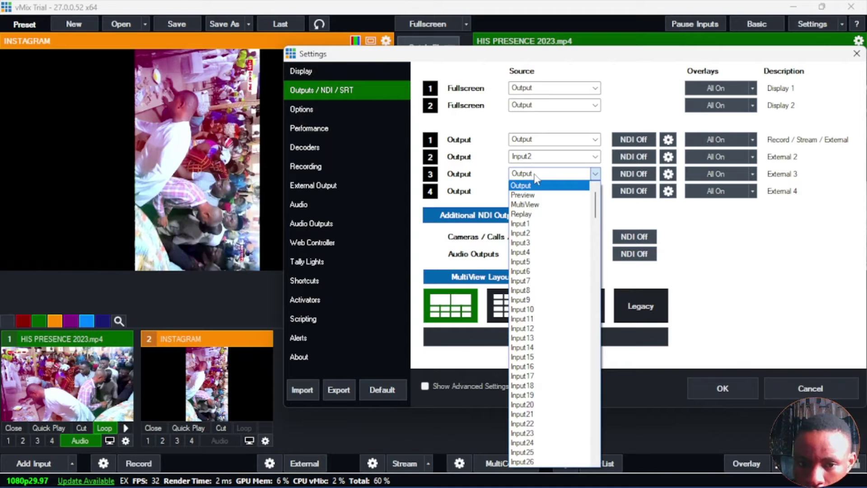
# Step: Try Input2 as the source of Output 3 and set it back to Output
pyautogui.click(494, 175)
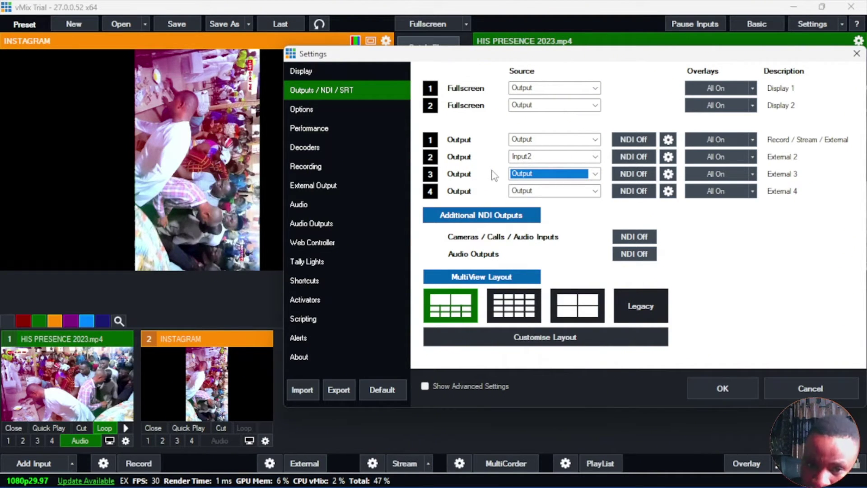
pyautogui.click(522, 176)
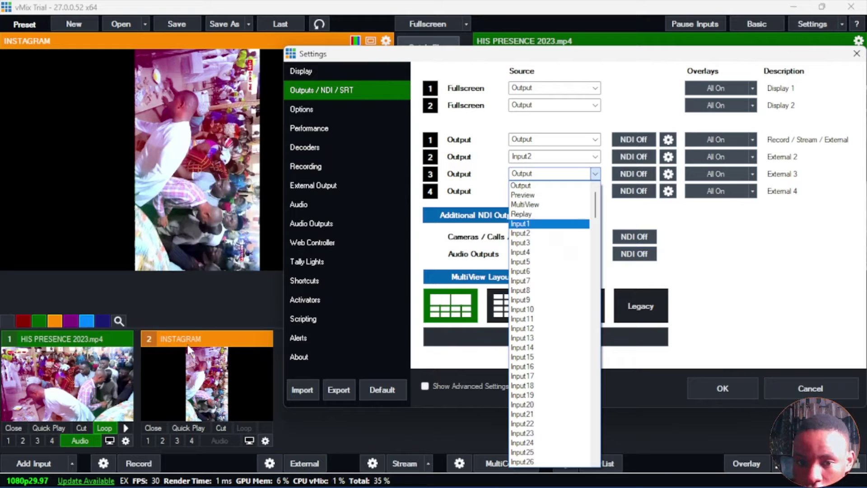
pyautogui.click(523, 237)
pyautogui.click(534, 176)
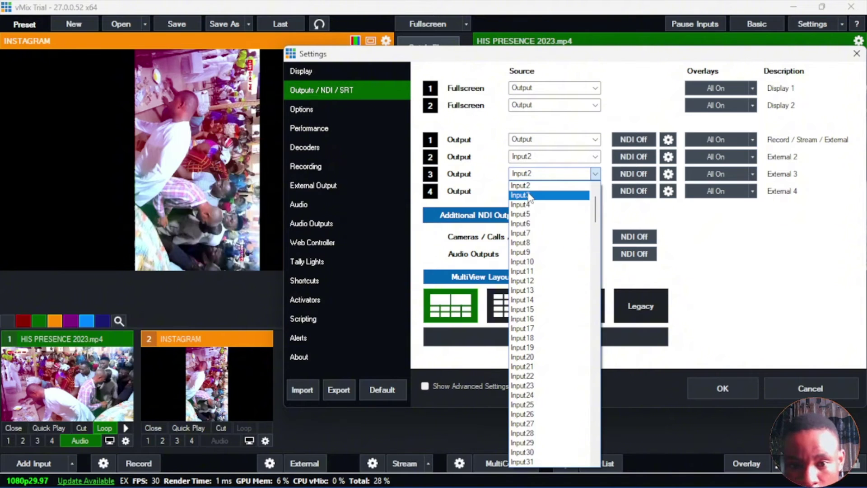
pyautogui.scroll(3, 531, 198)
pyautogui.click(529, 195)
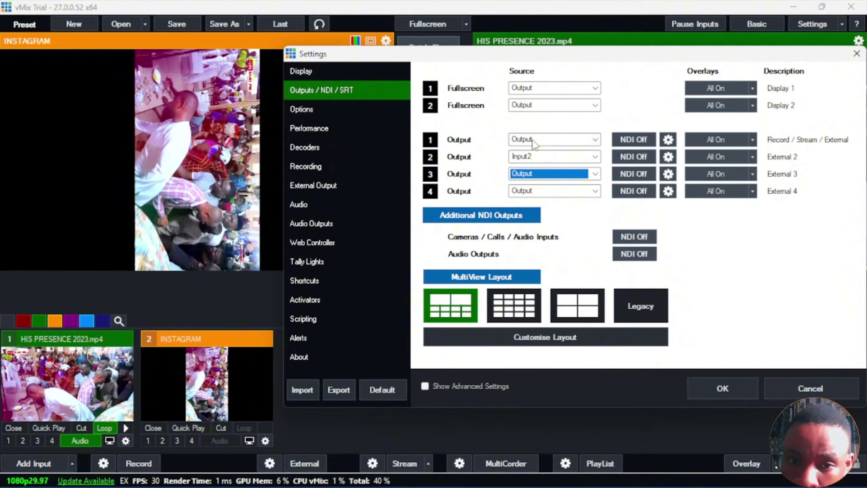
# Step: Choose Output as the source of Output 1 and Input2 as the source of Output 2, and apply the settings
pyautogui.click(534, 143)
pyautogui.click(535, 150)
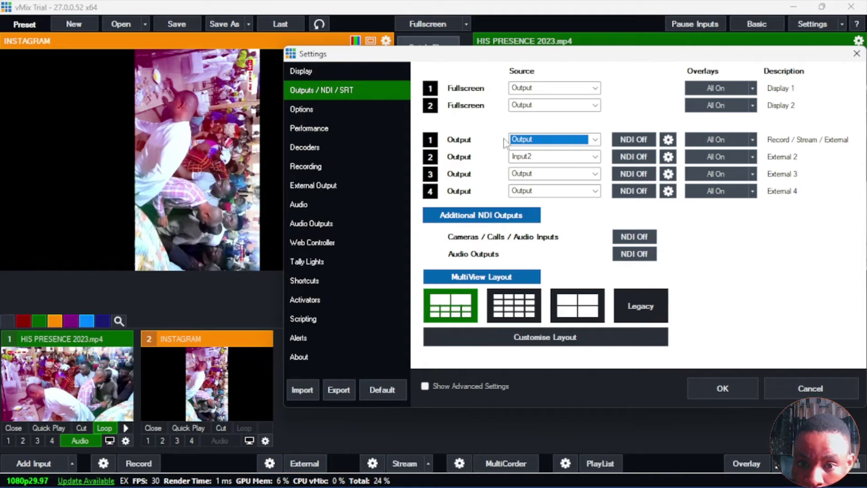
pyautogui.click(531, 140)
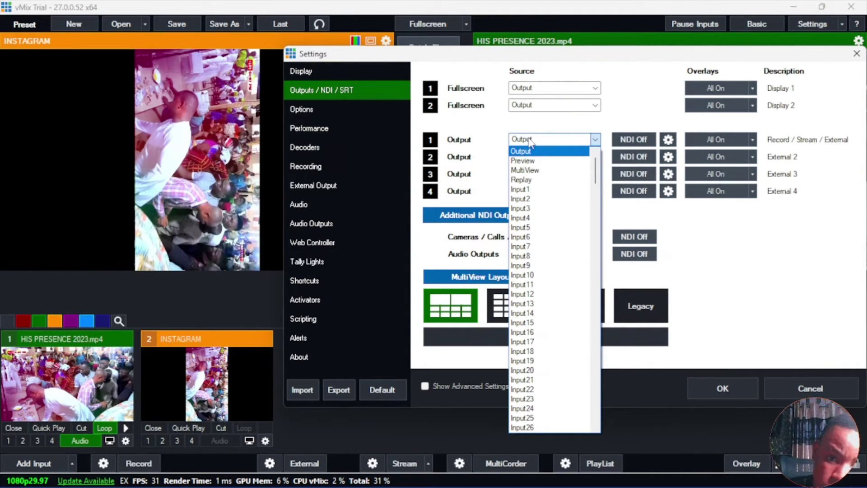
pyautogui.click(498, 127)
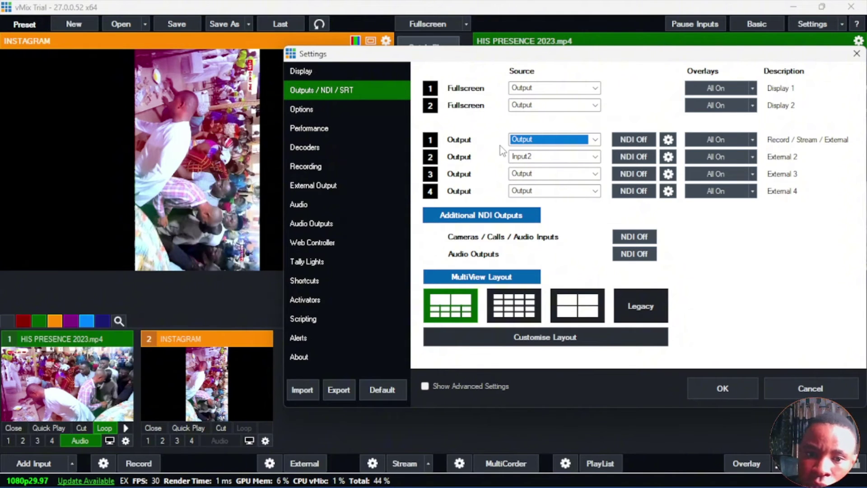
pyautogui.click(524, 157)
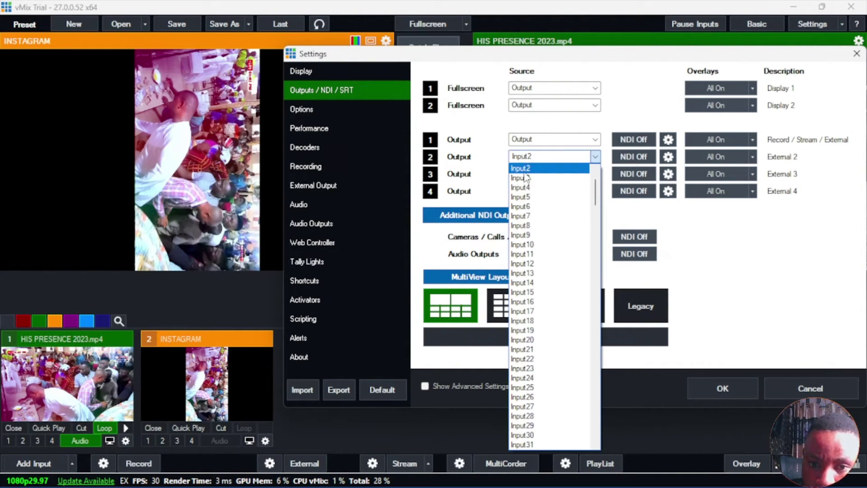
pyautogui.click(525, 172)
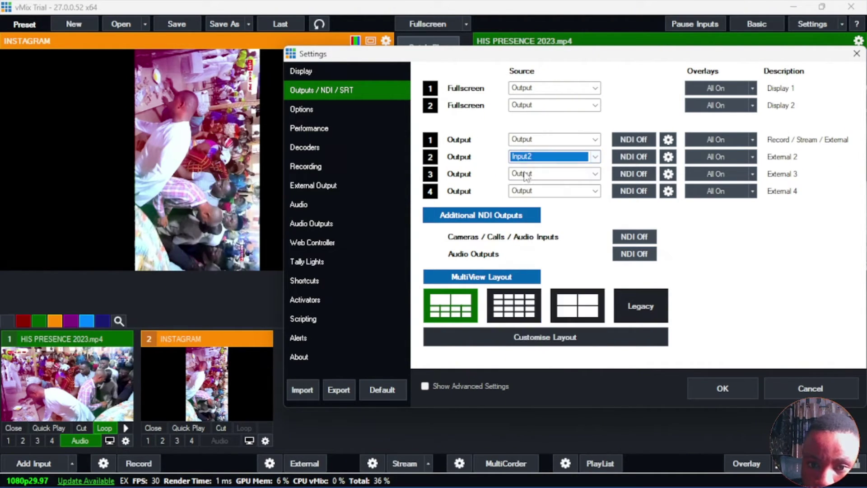
pyautogui.click(712, 383)
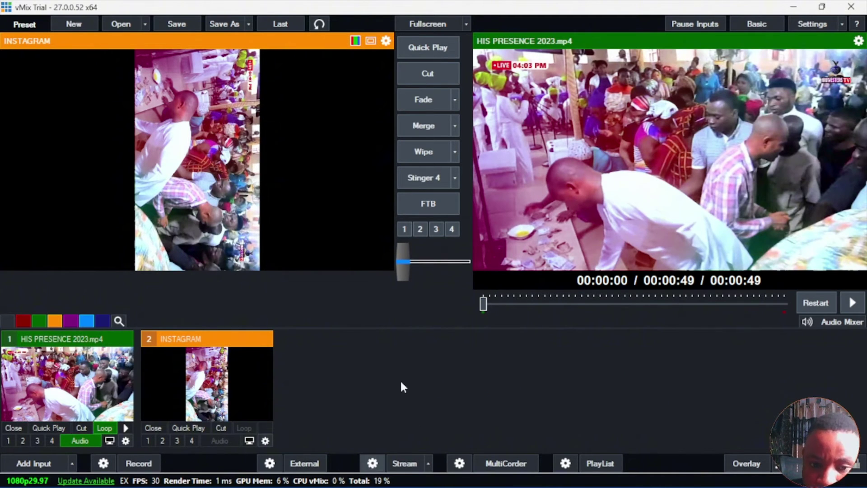
# Step: Reselect Output 2 as the video source in stream 1's streaming quality settings and save them
pyautogui.click(373, 463)
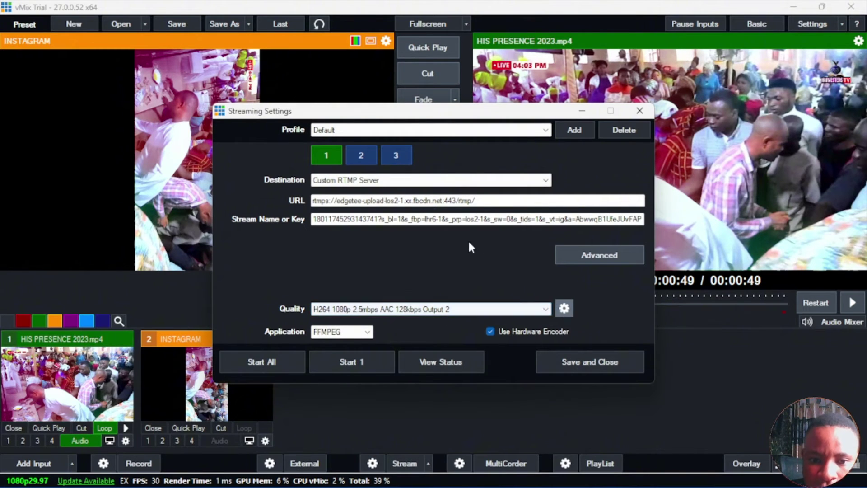
pyautogui.click(564, 308)
pyautogui.click(390, 141)
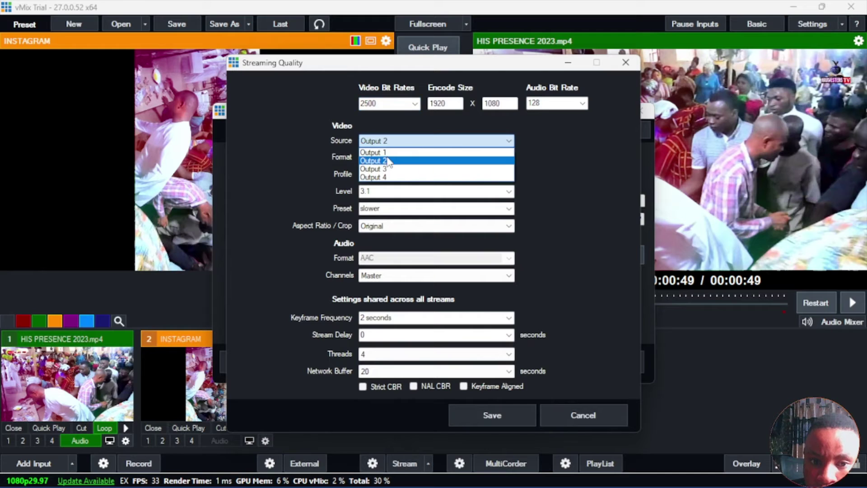
pyautogui.click(388, 161)
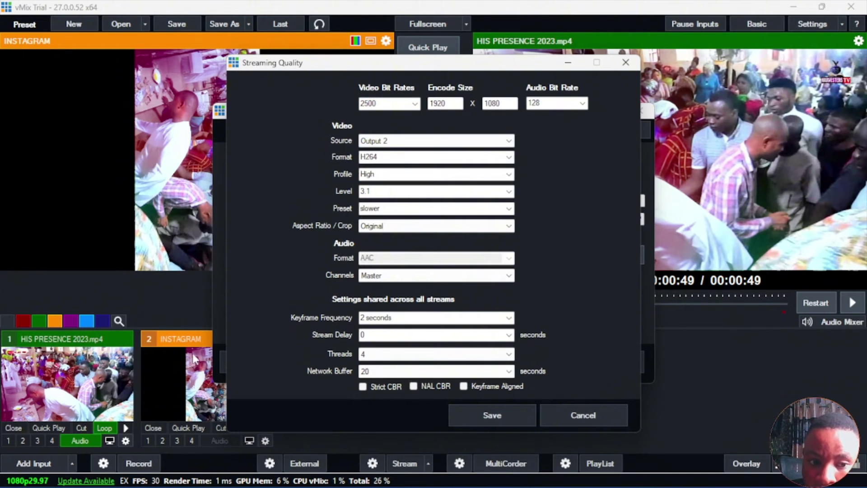
pyautogui.click(493, 415)
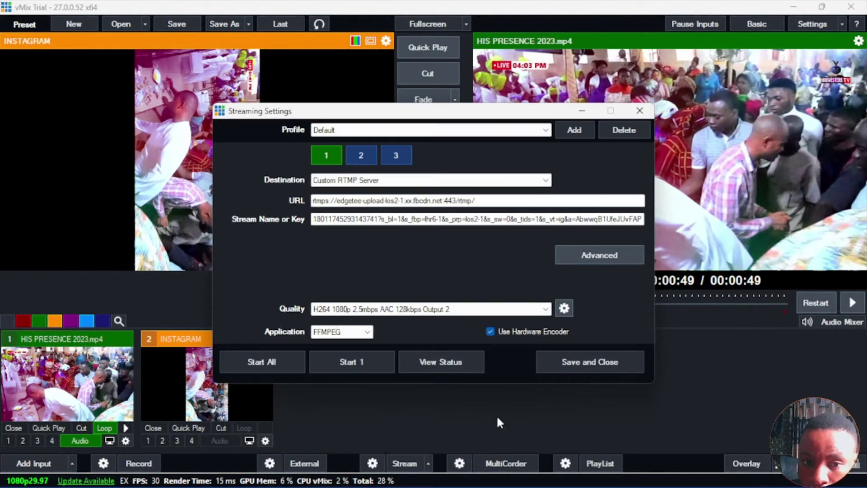
# Step: Turn off Use Stream 1 Quality for stream 2 and save its streaming quality with Output 1 as the video source
pyautogui.click(360, 159)
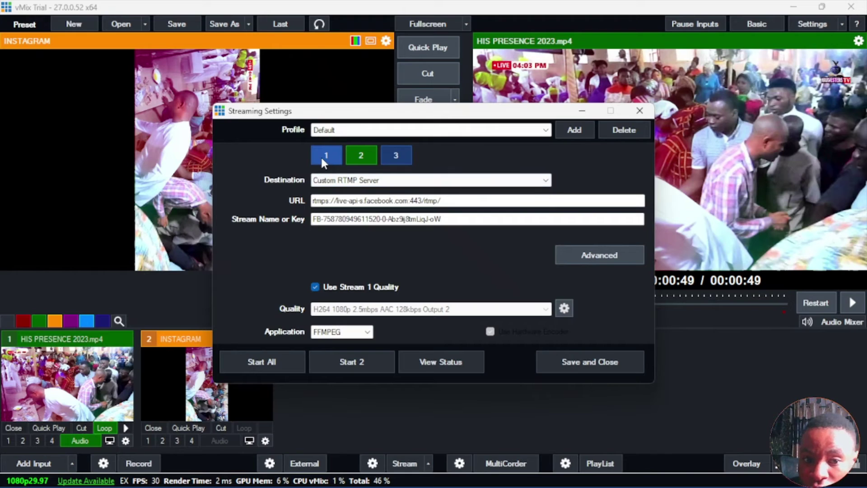
pyautogui.click(315, 287)
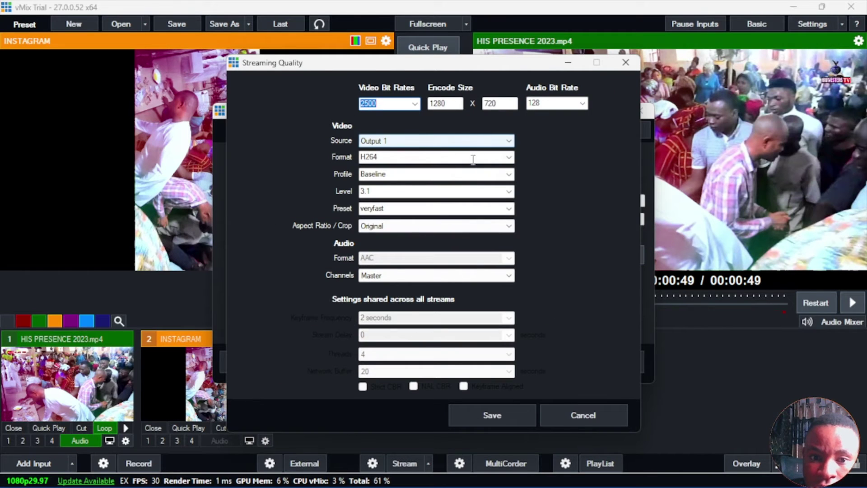
pyautogui.click(497, 147)
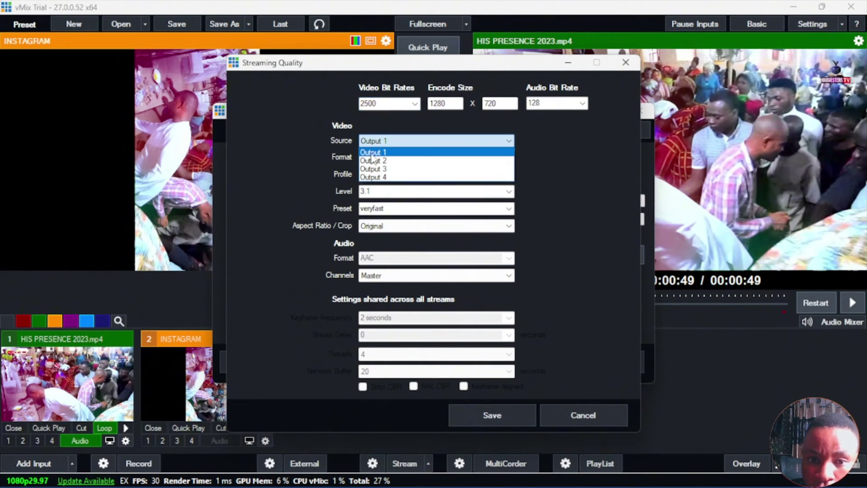
pyautogui.click(452, 151)
pyautogui.click(485, 416)
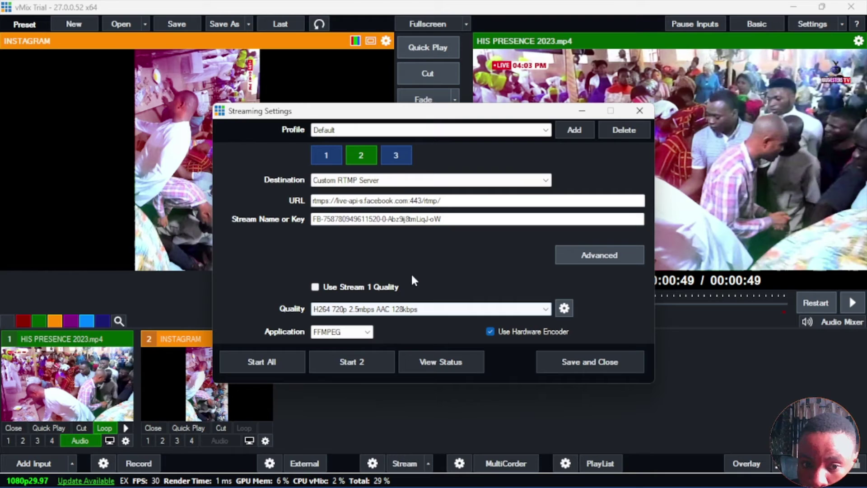
# Step: Turn off Use Stream 1 Quality for stream 3 and save its streaming quality with Output 1 as the video source
pyautogui.click(394, 155)
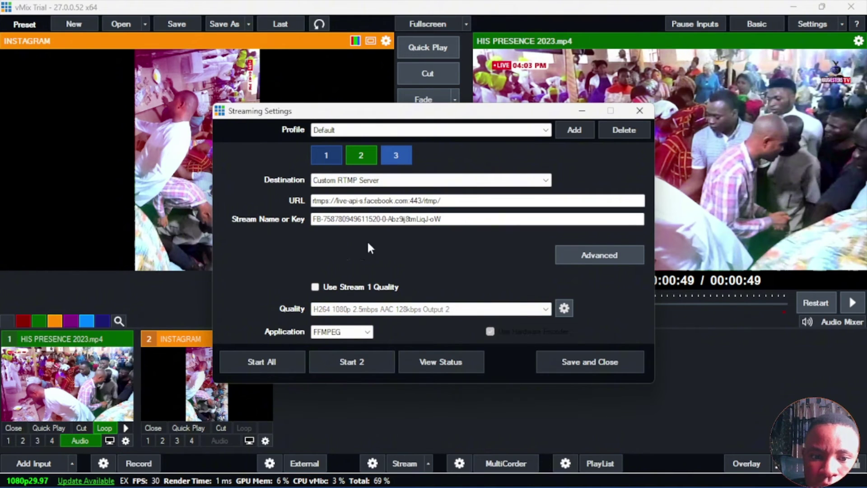
pyautogui.click(316, 288)
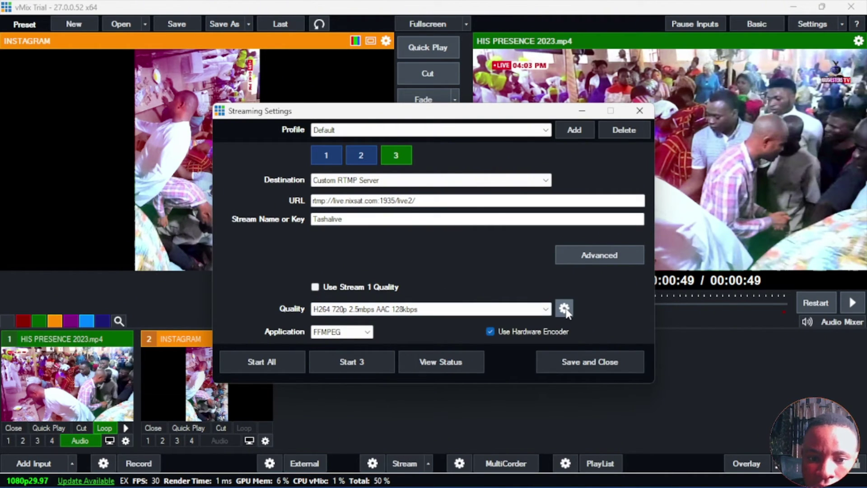
pyautogui.click(398, 141)
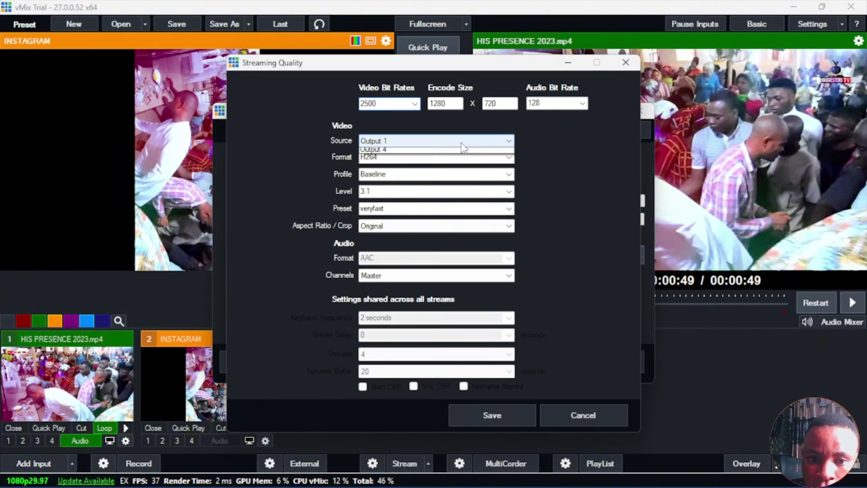
pyautogui.click(389, 150)
pyautogui.click(492, 415)
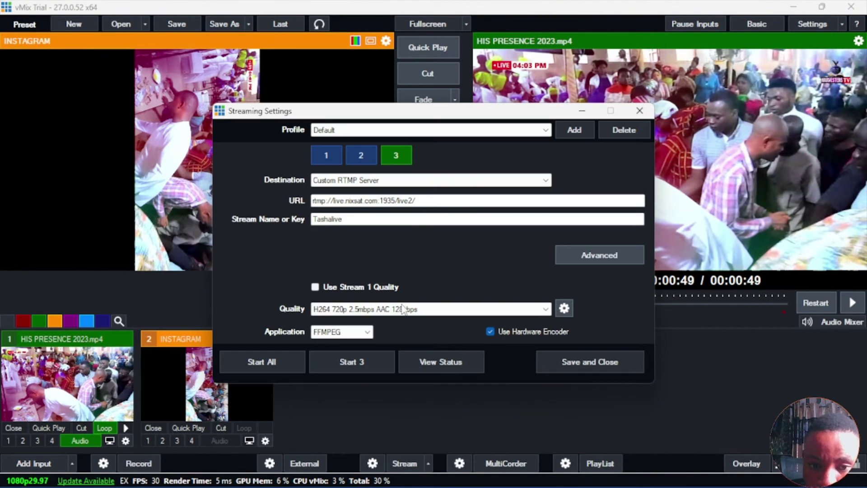
# Step: Set the video source of stream 1 to Output 1 in its streaming quality settings and save them
pyautogui.click(362, 156)
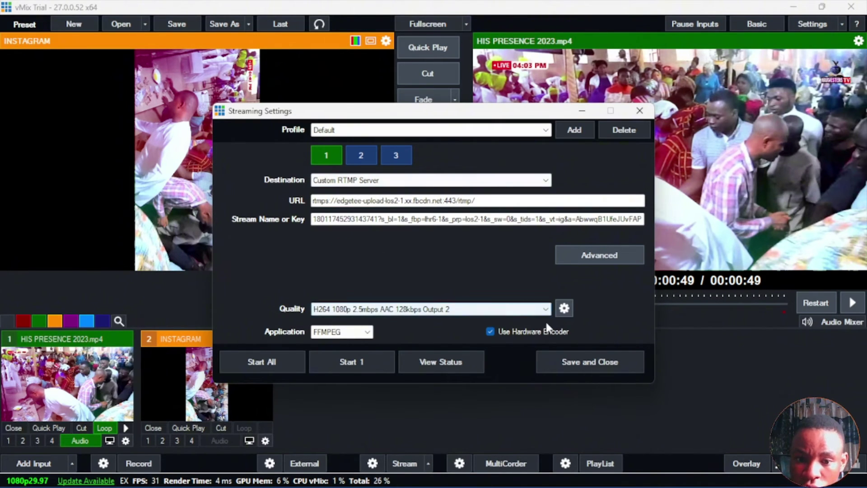
pyautogui.click(566, 309)
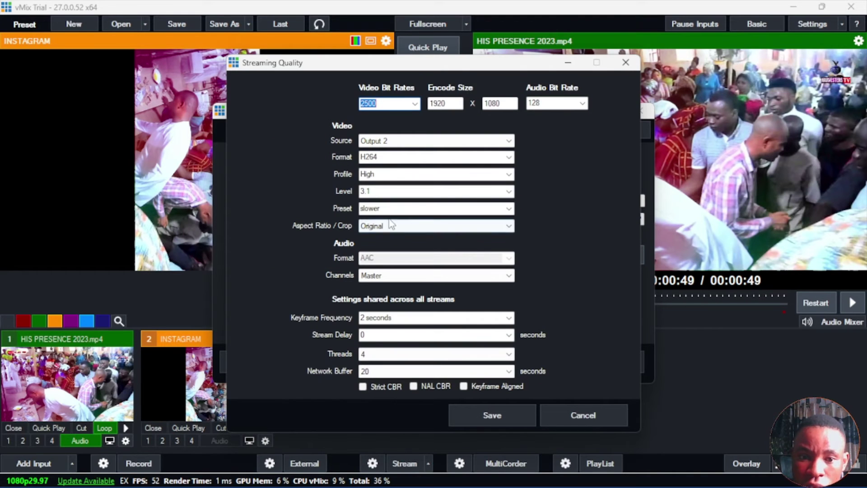
pyautogui.click(402, 140)
pyautogui.click(402, 153)
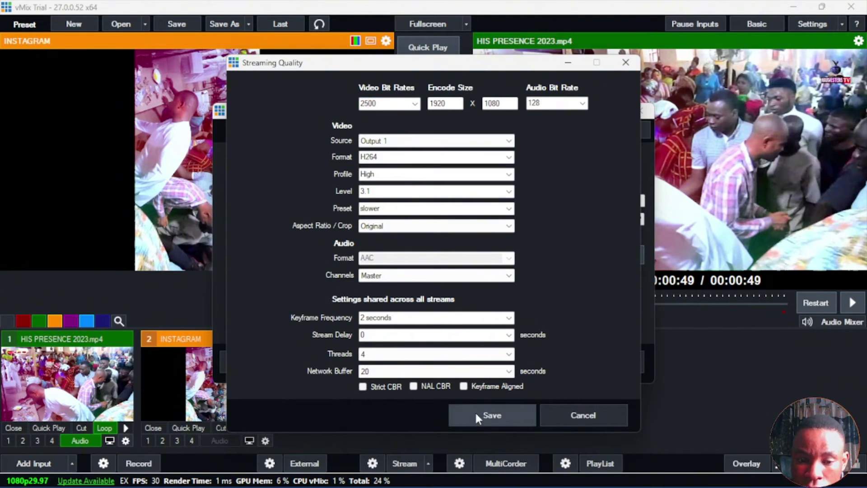
pyautogui.click(475, 411)
# Step: Turn on Use Stream 1 Quality for stream 2 and compare its quality with that of stream 1
pyautogui.click(364, 156)
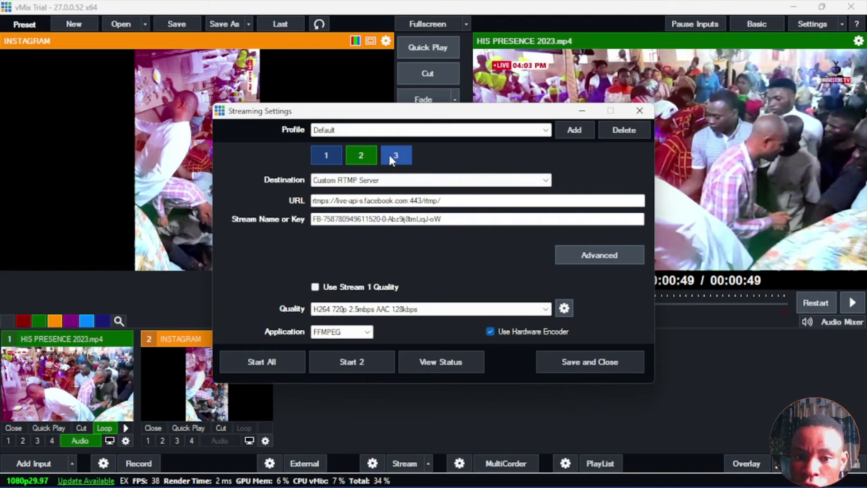
pyautogui.click(393, 154)
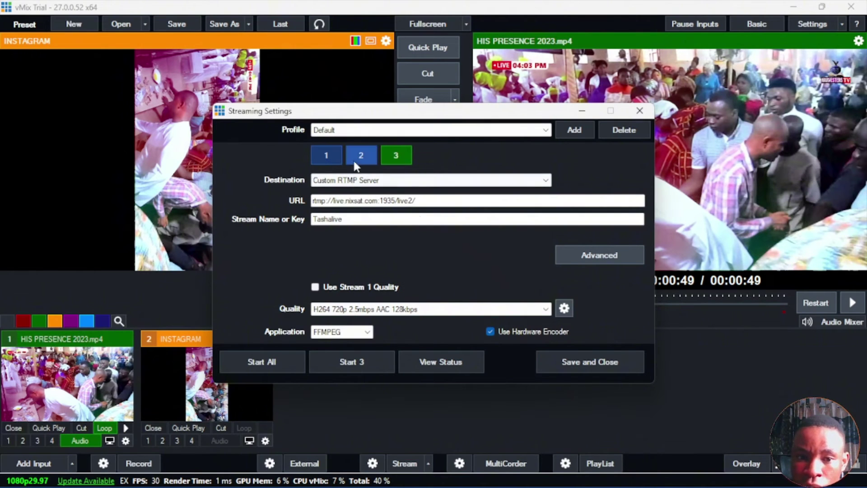
pyautogui.click(334, 287)
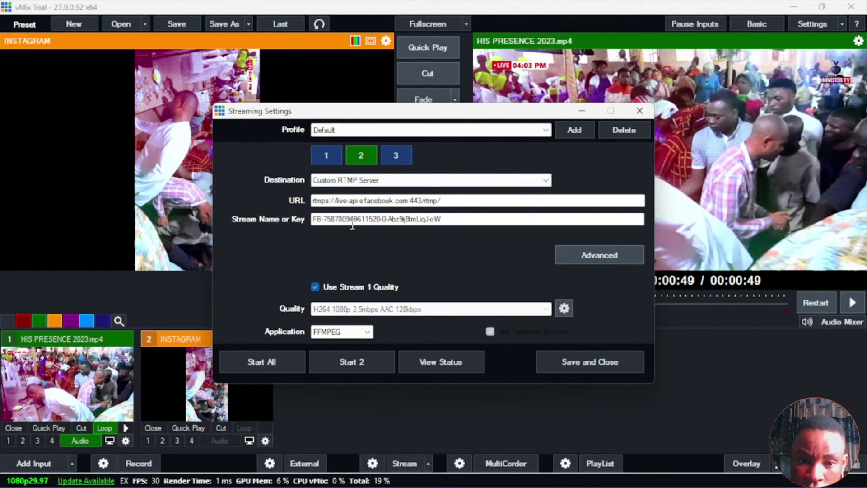
pyautogui.click(331, 153)
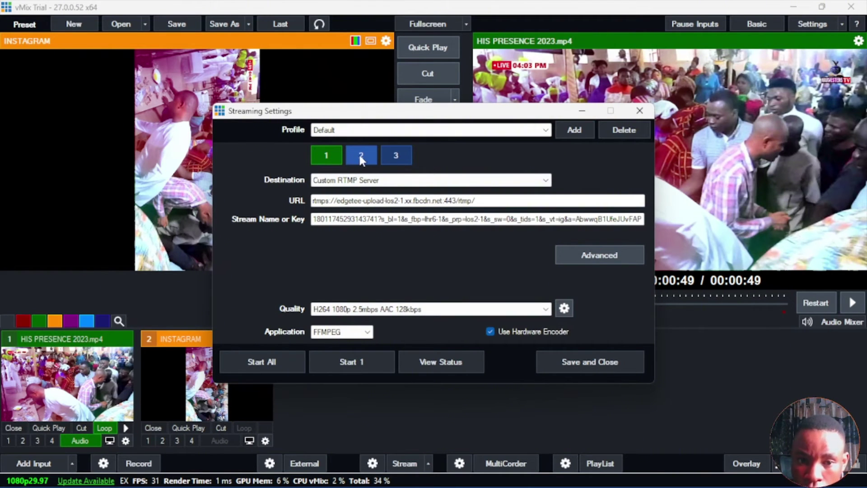
pyautogui.click(360, 156)
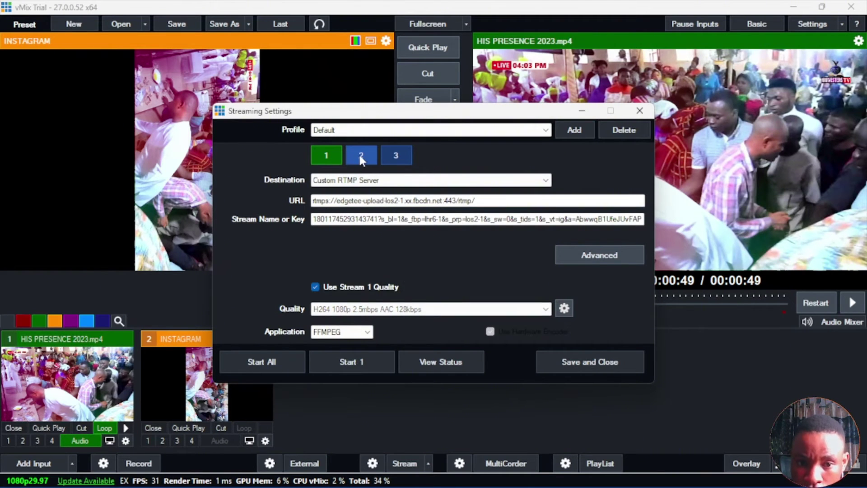
# Step: Give stream 3 its own quality with Output 2 as the video source, then save and close the streaming settings
pyautogui.click(401, 154)
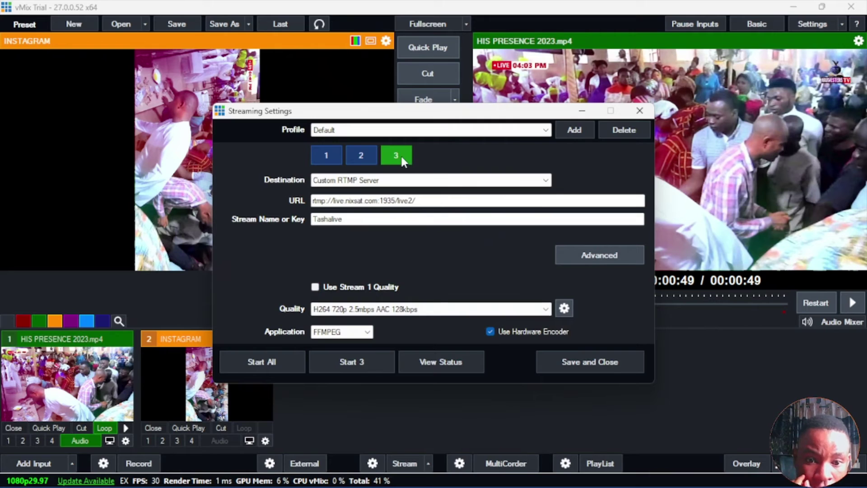
pyautogui.click(315, 288)
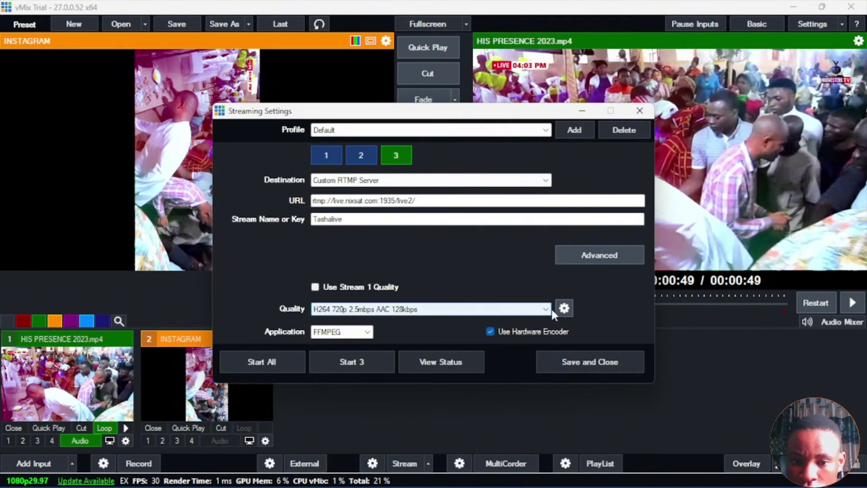
pyautogui.click(565, 308)
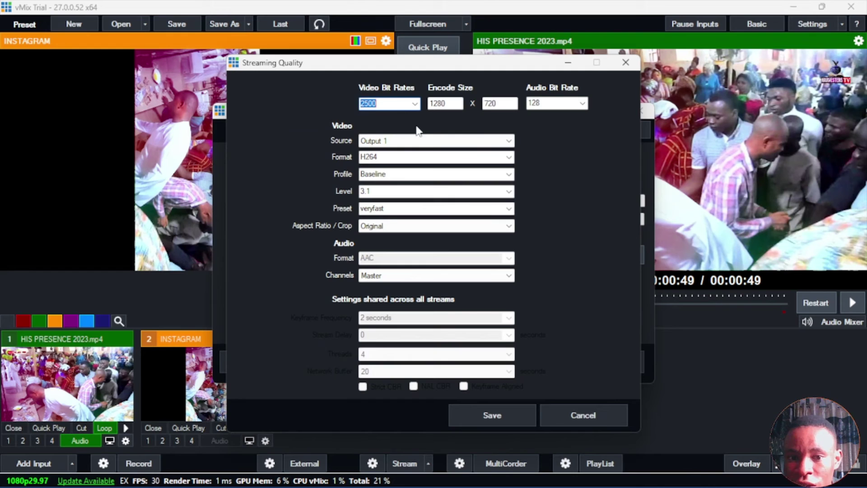
pyautogui.click(443, 141)
pyautogui.click(388, 162)
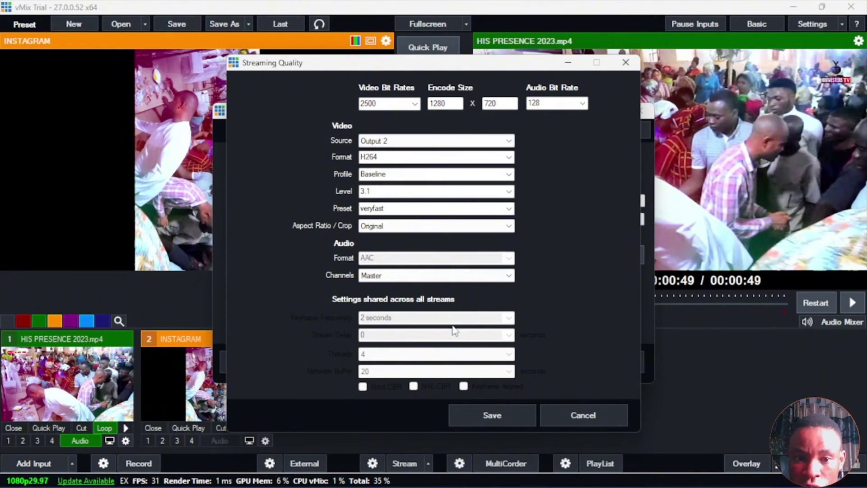
pyautogui.click(482, 416)
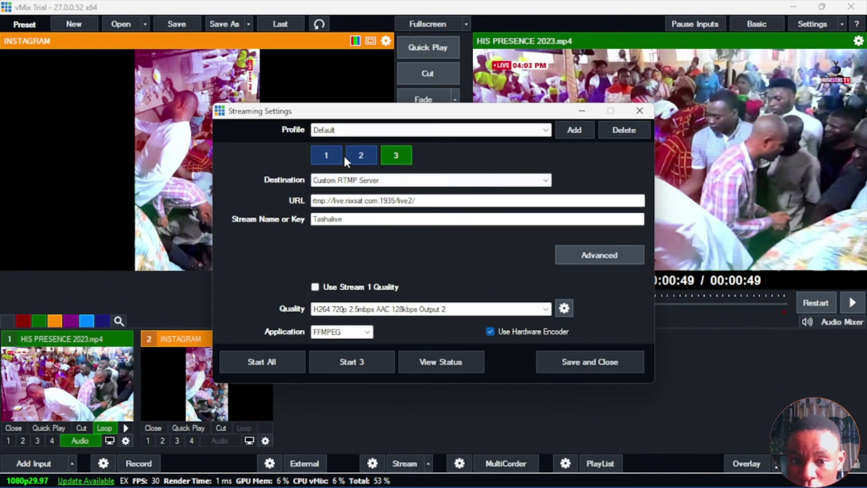
pyautogui.click(332, 151)
pyautogui.click(565, 364)
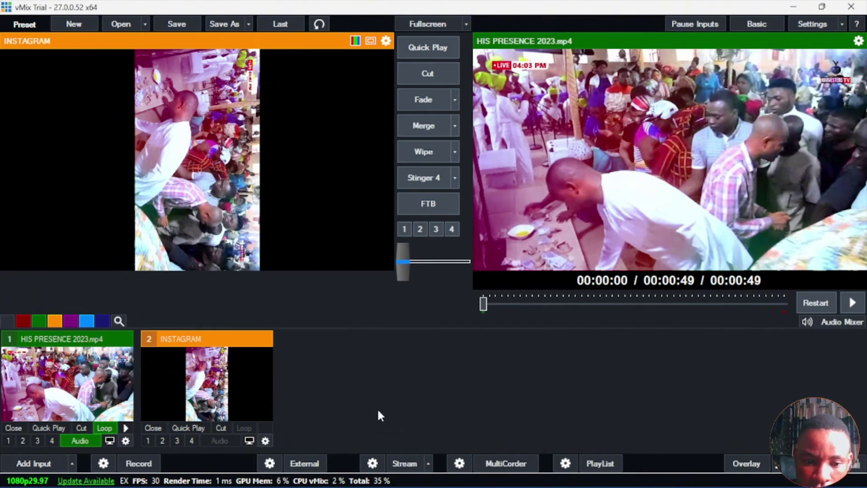
# Step: Start stream 1 with Output 2 as its source, save the streaming settings and play HIS PRESENCE 2023.mp4
pyautogui.click(372, 464)
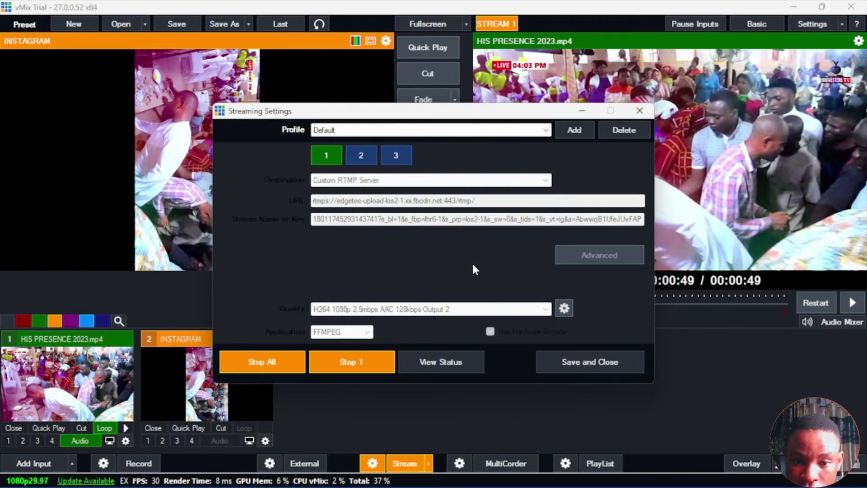
pyautogui.click(550, 360)
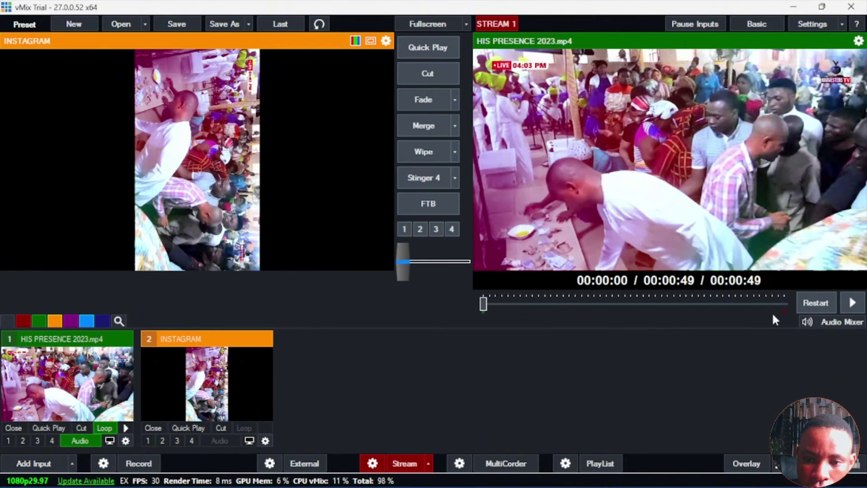
pyautogui.click(853, 303)
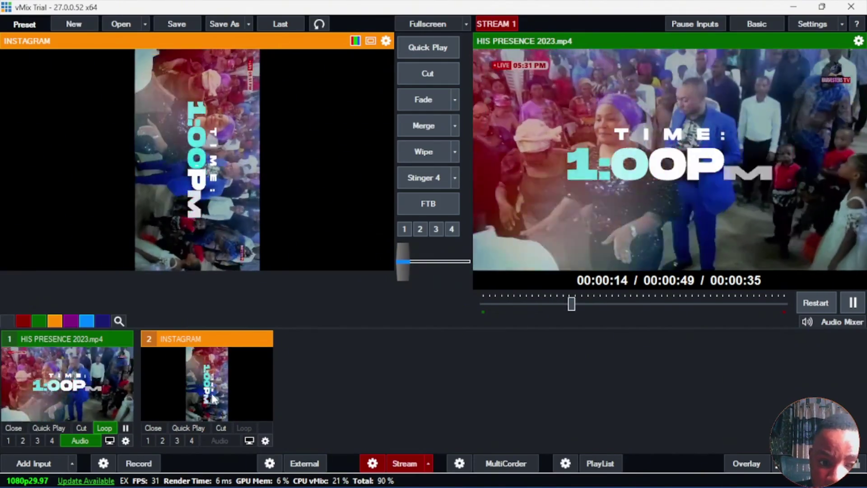
# Step: Add the video 00008 from the Videos folder as a new input and put it in the preview
pyautogui.click(466, 481)
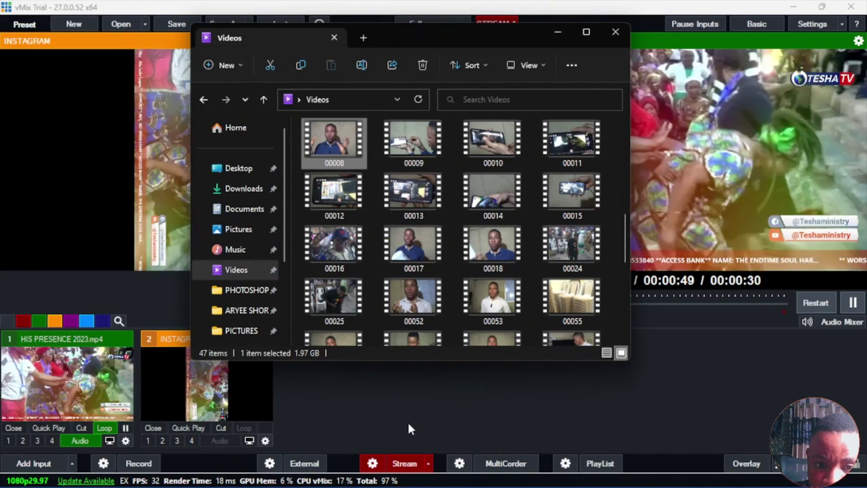
pyautogui.moveTo(335, 154); pyautogui.dragTo(402, 400)
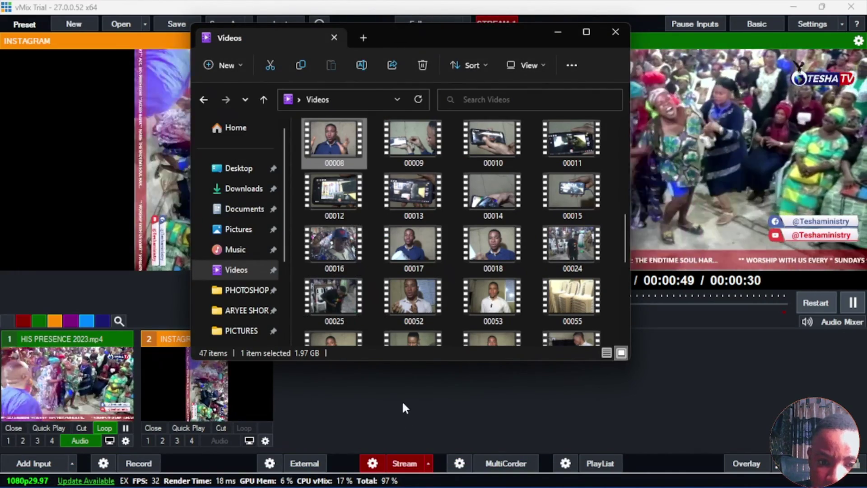
pyautogui.click(385, 393)
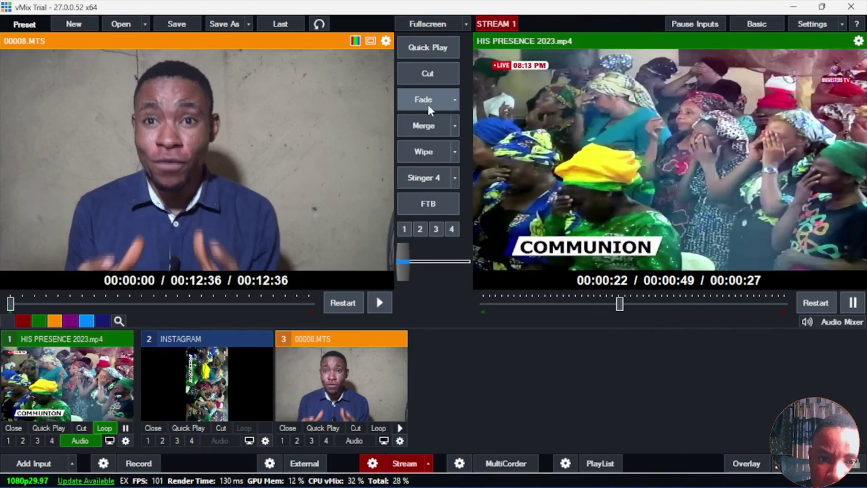
# Step: Fade 00008.MTS into the live output and turn down its volume in the audio mixer
pyautogui.click(424, 100)
pyautogui.click(835, 322)
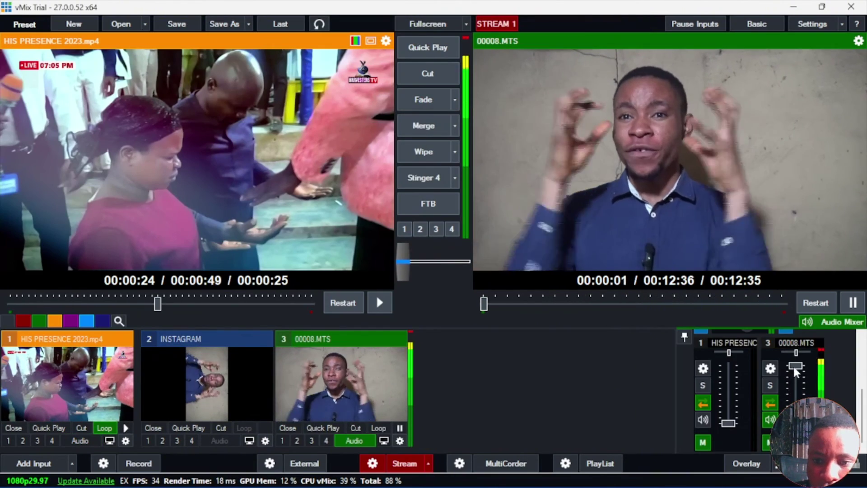
pyautogui.click(835, 322)
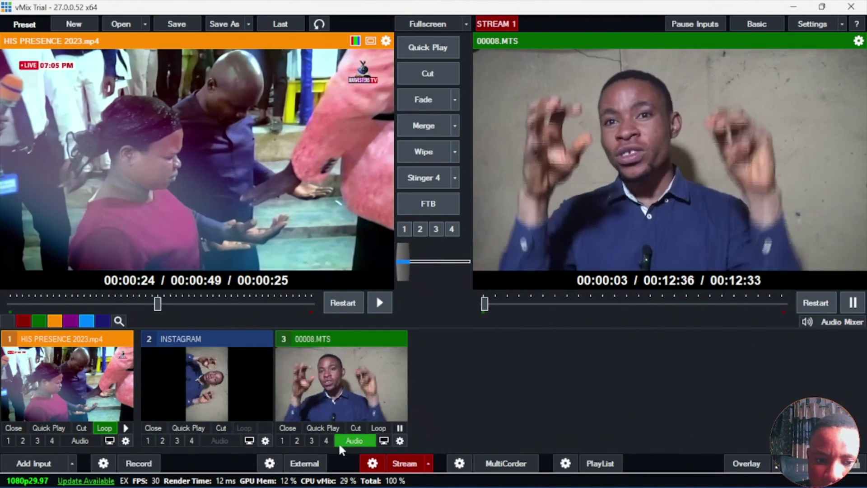
# Step: Preview the INSTAGRAM input and compare it with the incoming feed on Instagram's live video page
pyautogui.click(206, 389)
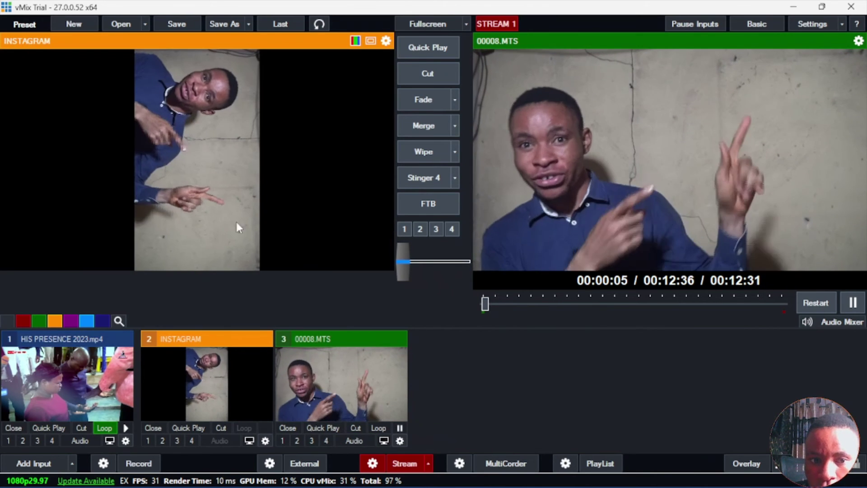
pyautogui.click(398, 359)
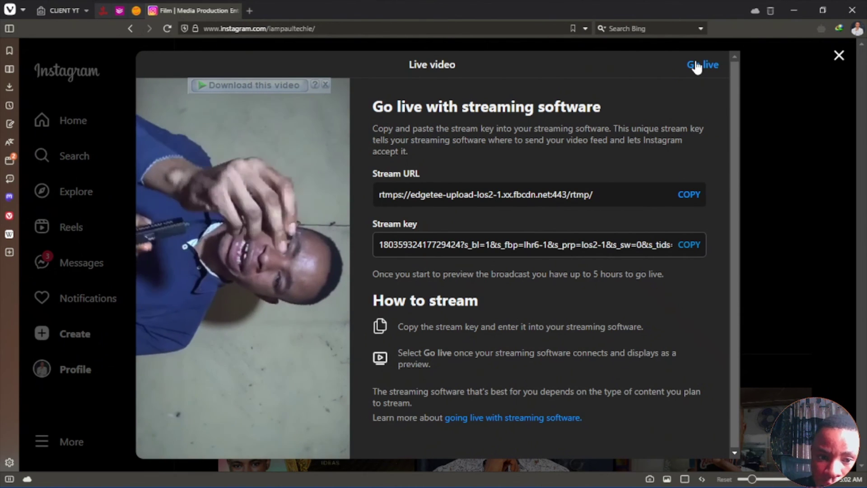
pyautogui.hotkey('alt', 'Tab')
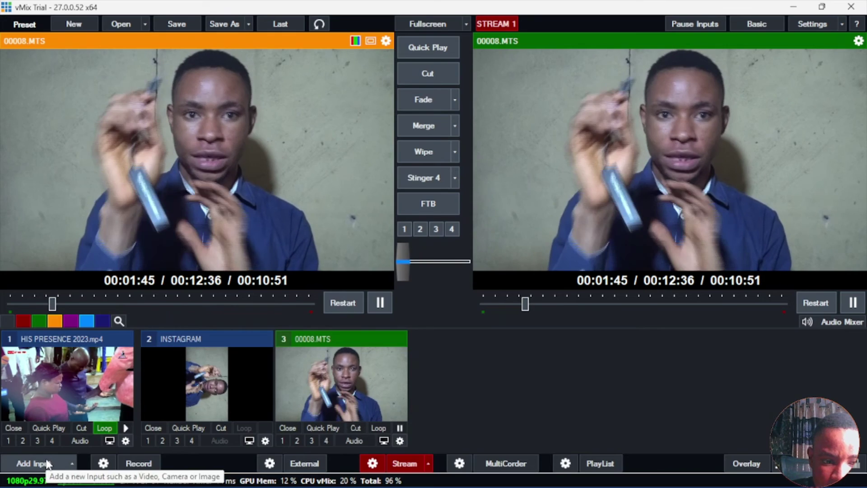
# Step: Add the Title 0- The Classic Blue title with its default text and show it on overlay channel 2
pyautogui.click(34, 463)
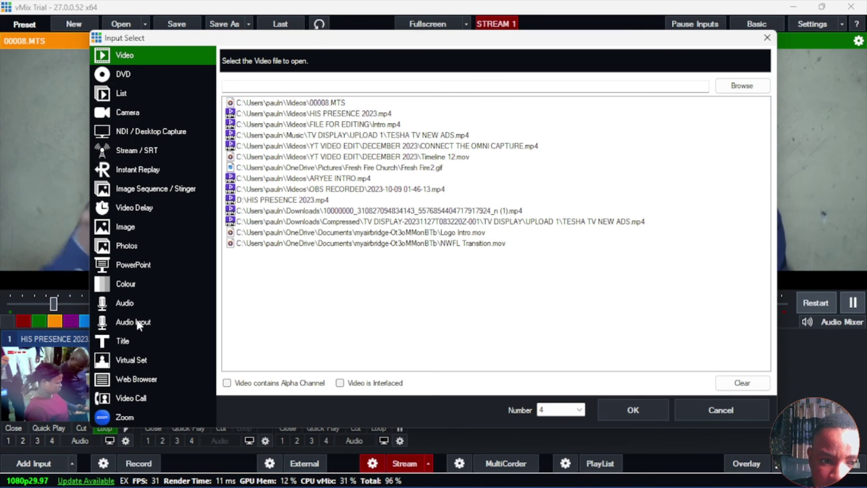
pyautogui.click(138, 343)
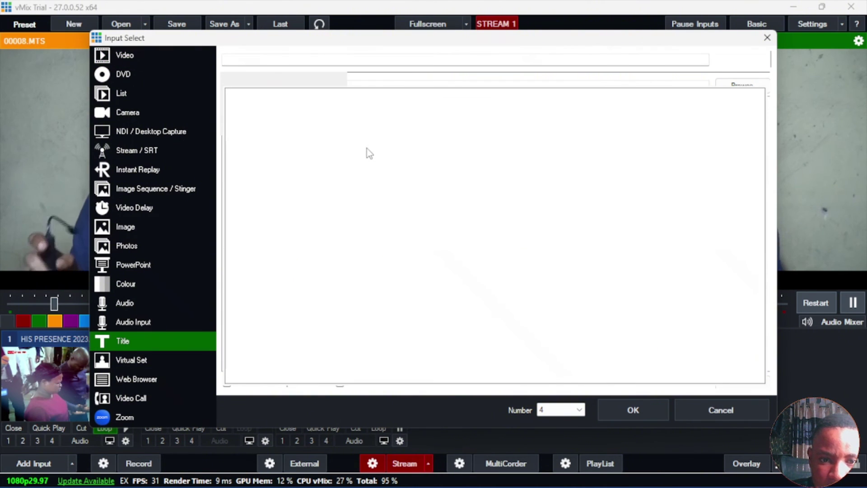
pyautogui.click(651, 409)
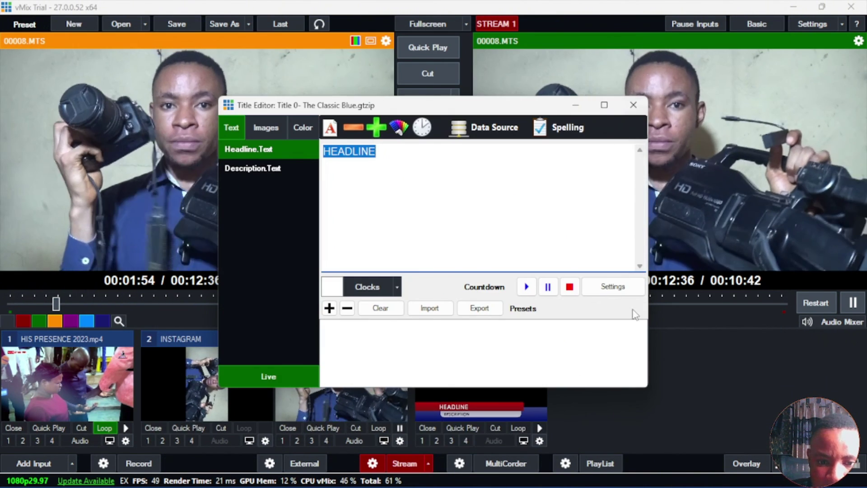
pyautogui.click(633, 105)
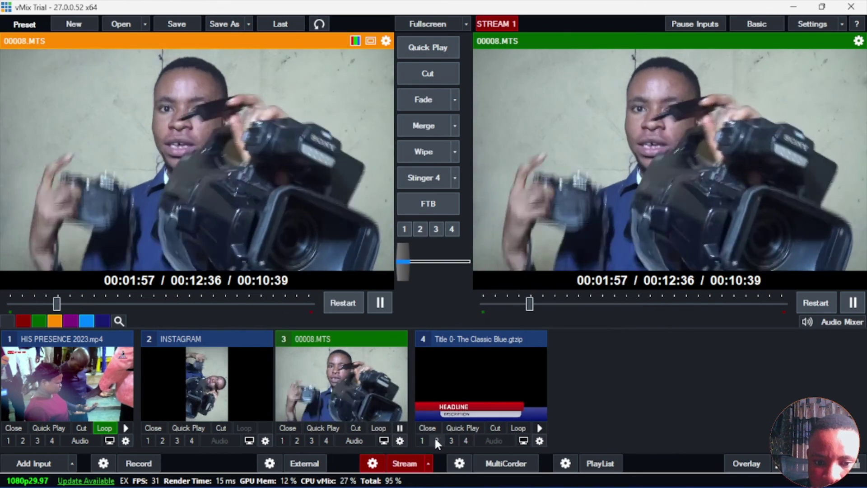
pyautogui.click(435, 440)
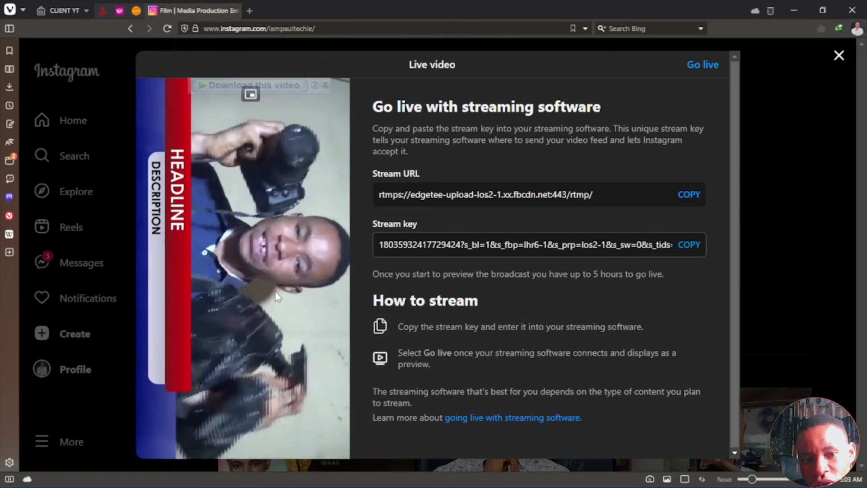